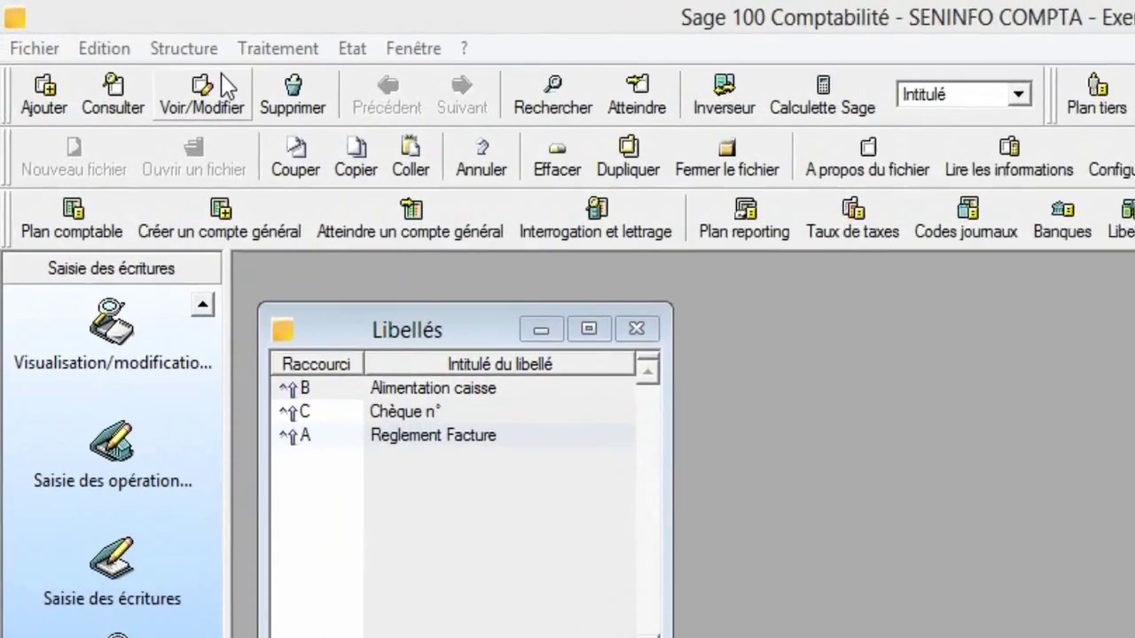
# Add the label Achat de marchandises with shortcut letter F to the Libellés list and close the list
pyautogui.click(188, 49)
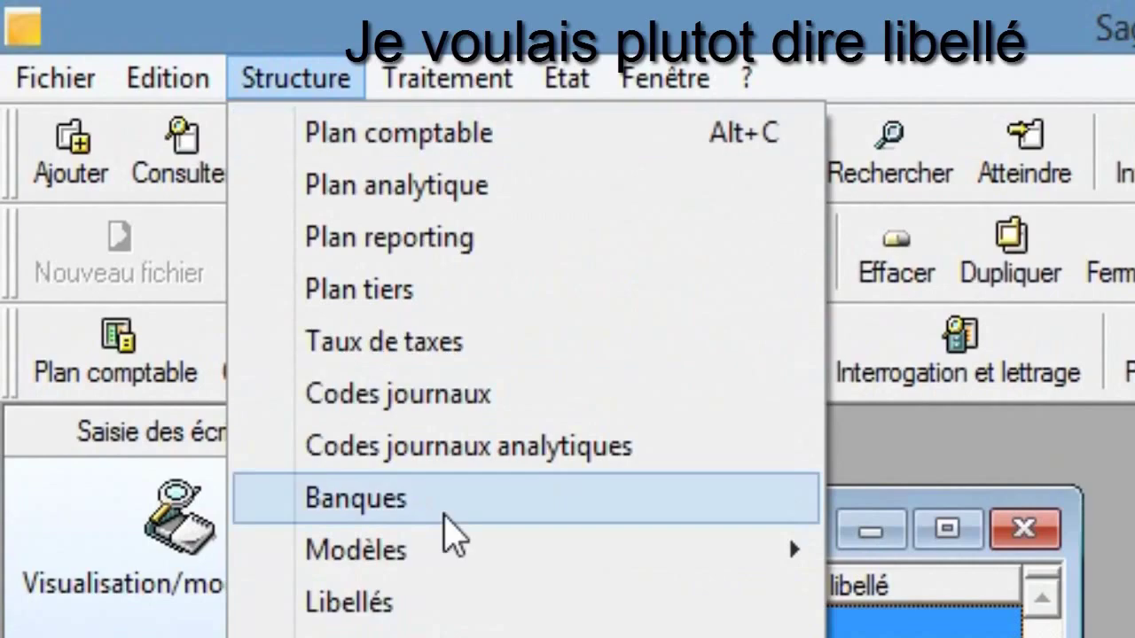
pyautogui.click(467, 605)
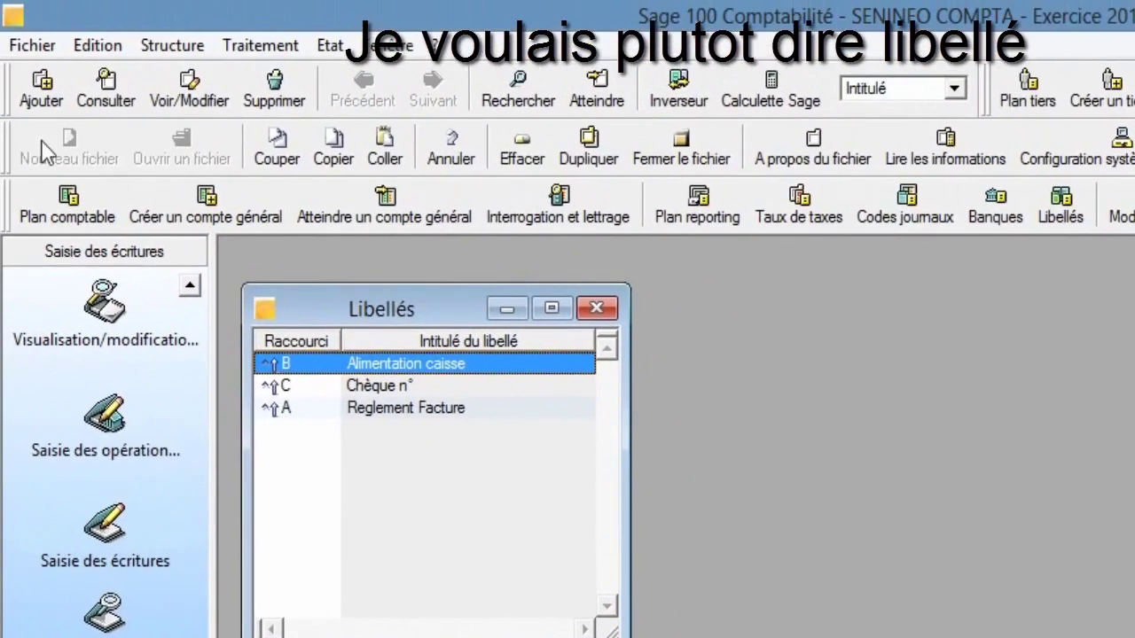
pyautogui.click(41, 88)
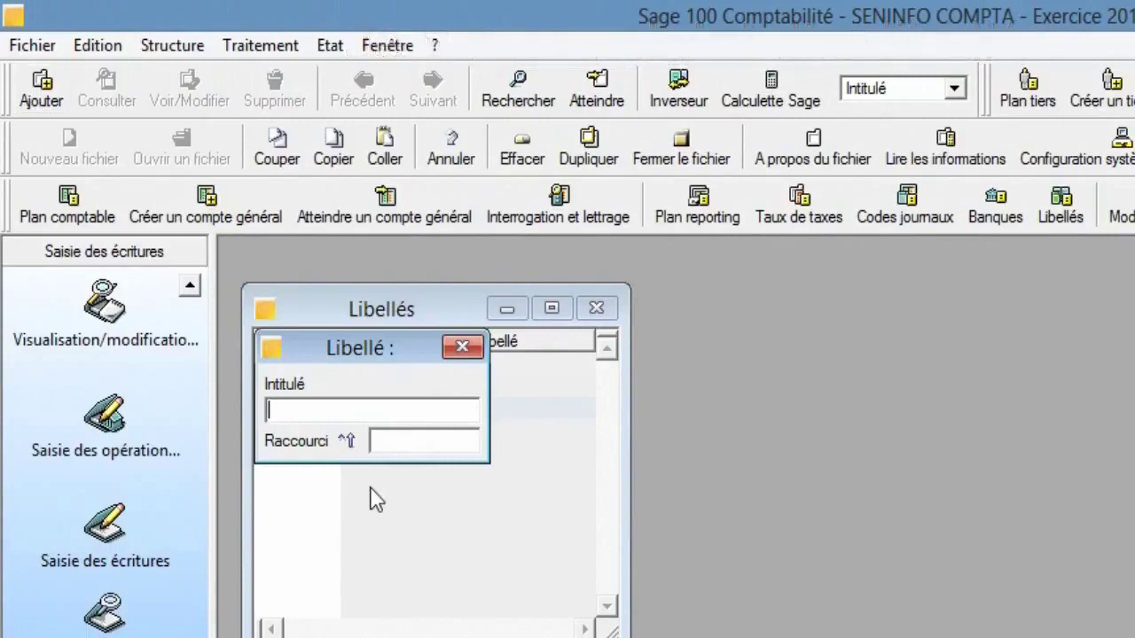
pyautogui.write('A')
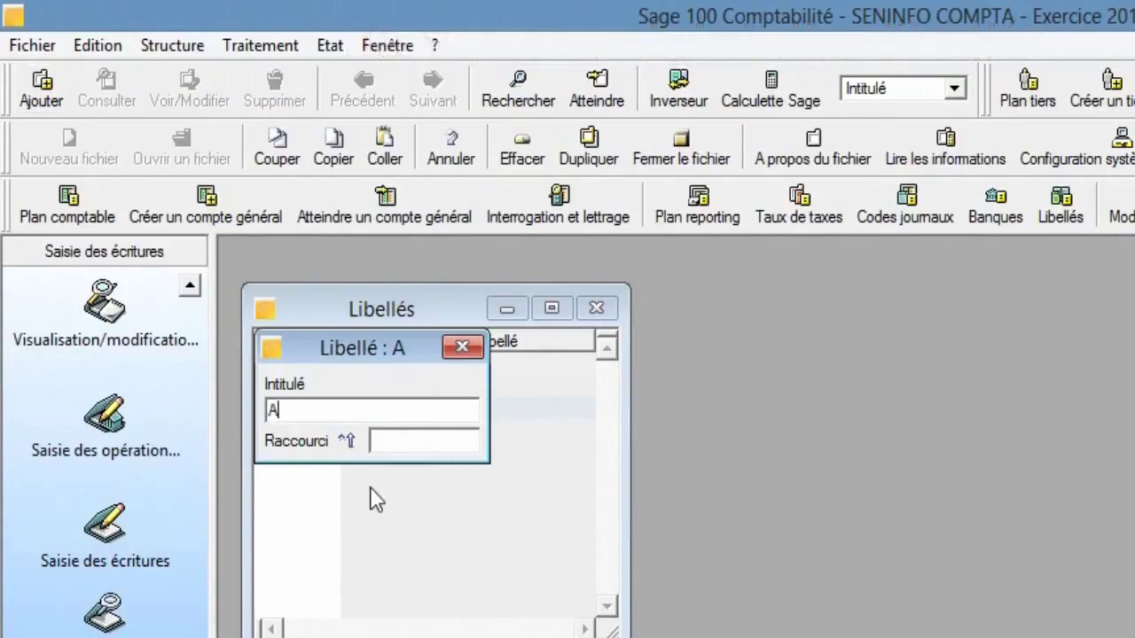
pyautogui.write('chat')
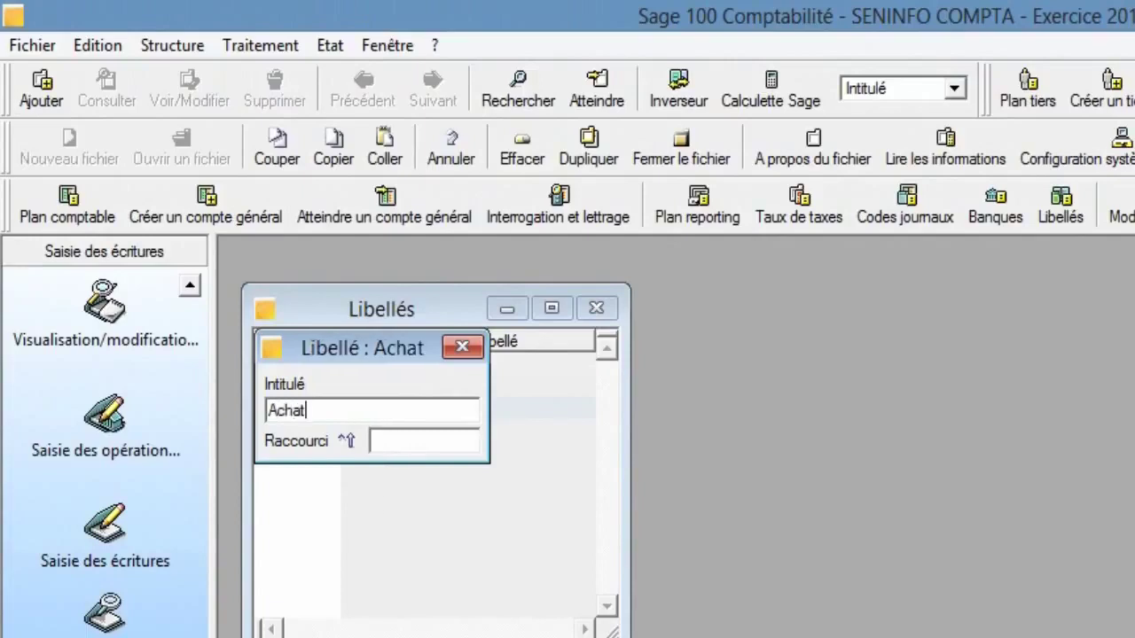
pyautogui.write(' de mar')
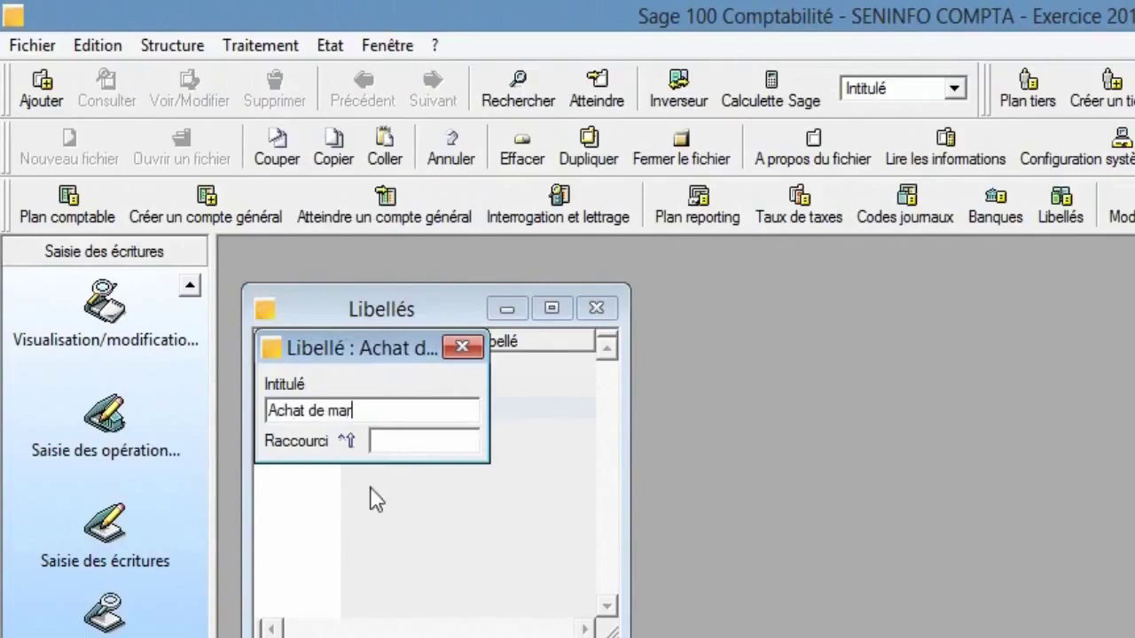
pyautogui.write('chandises')
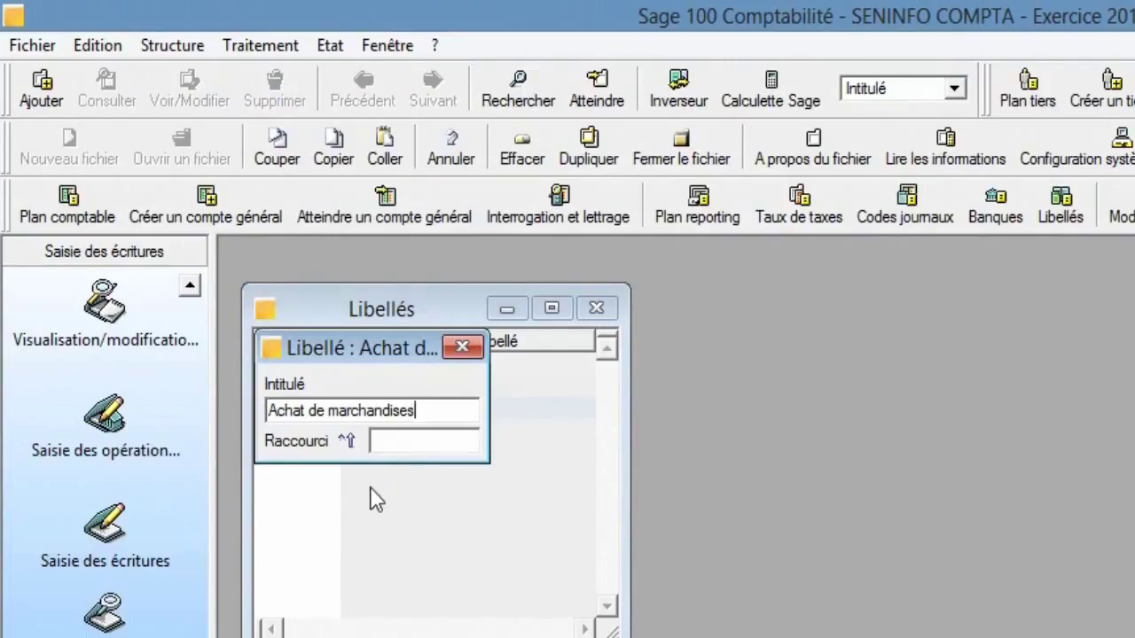
pyautogui.click(393, 442)
pyautogui.write('F')
pyautogui.click(462, 348)
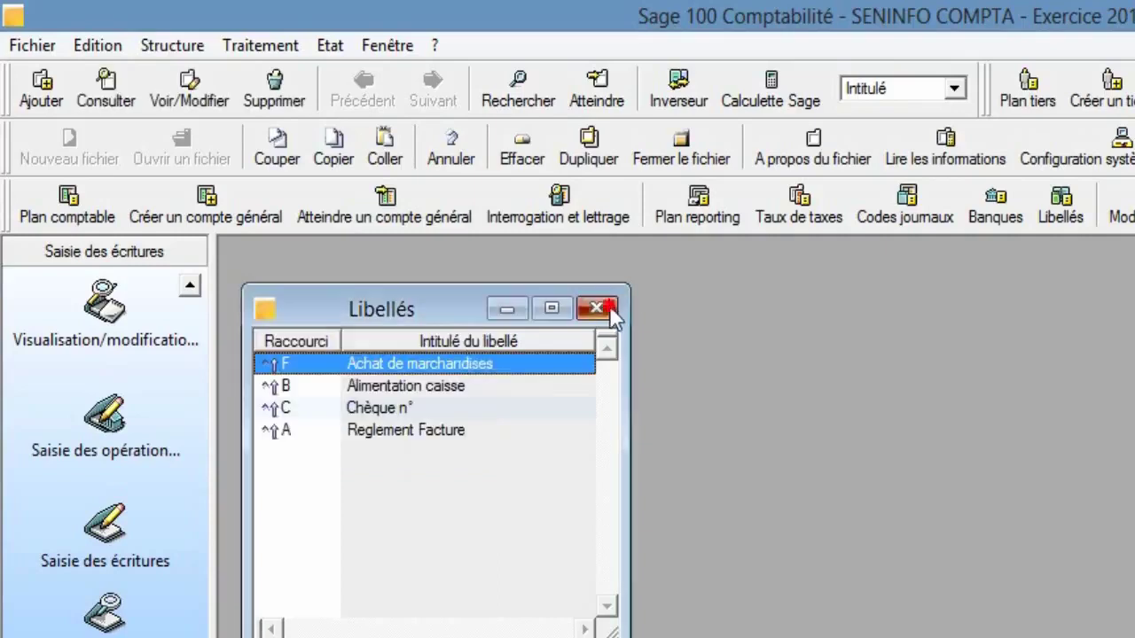
pyautogui.click(612, 313)
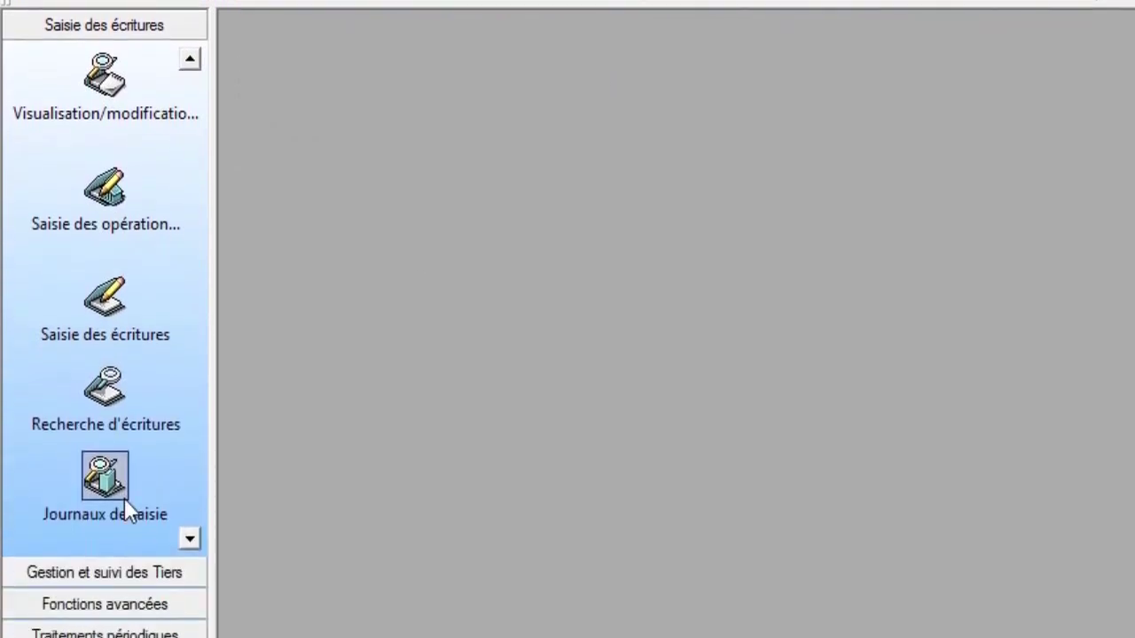
# Open the ACHAT journal for February 2015 from the entry journals and maximize its window
pyautogui.click(118, 519)
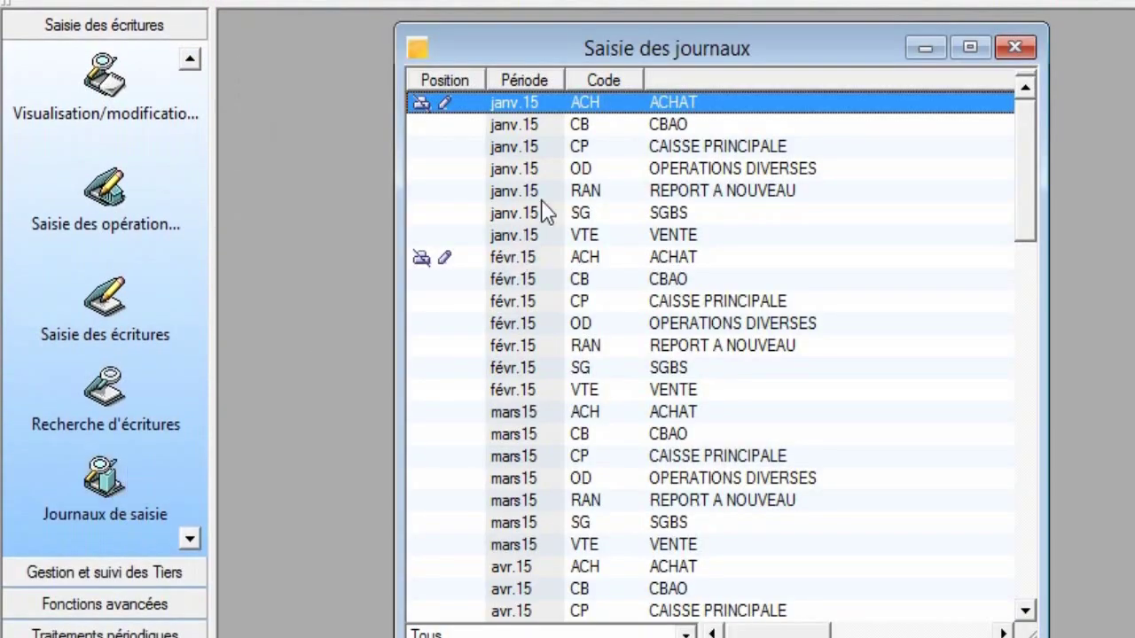
pyautogui.doubleClick(575, 256)
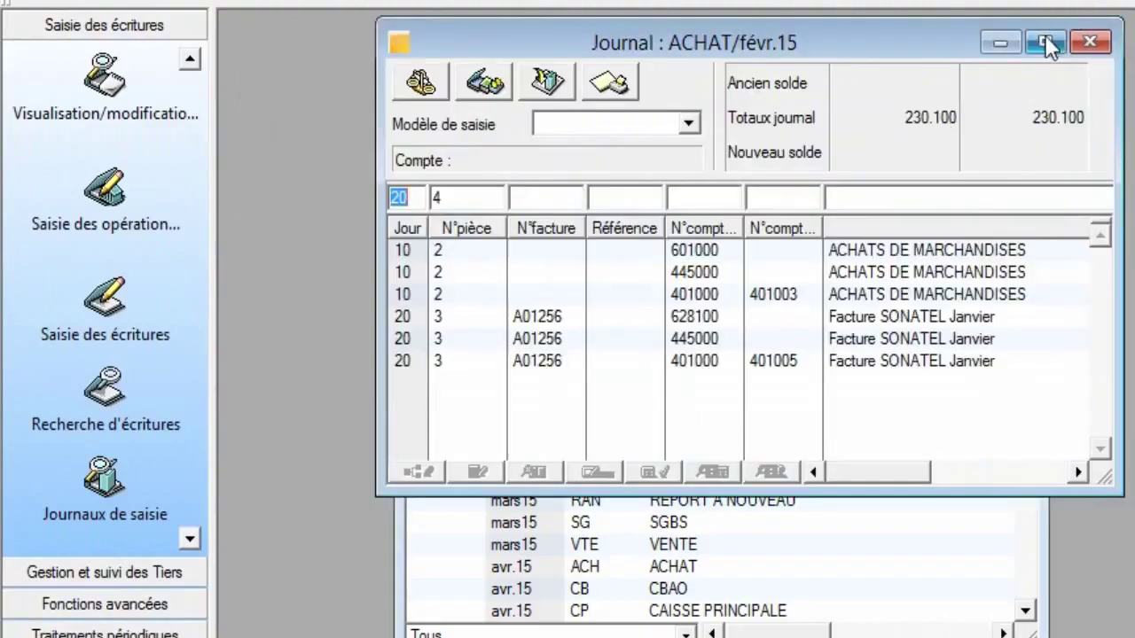
pyautogui.click(1044, 41)
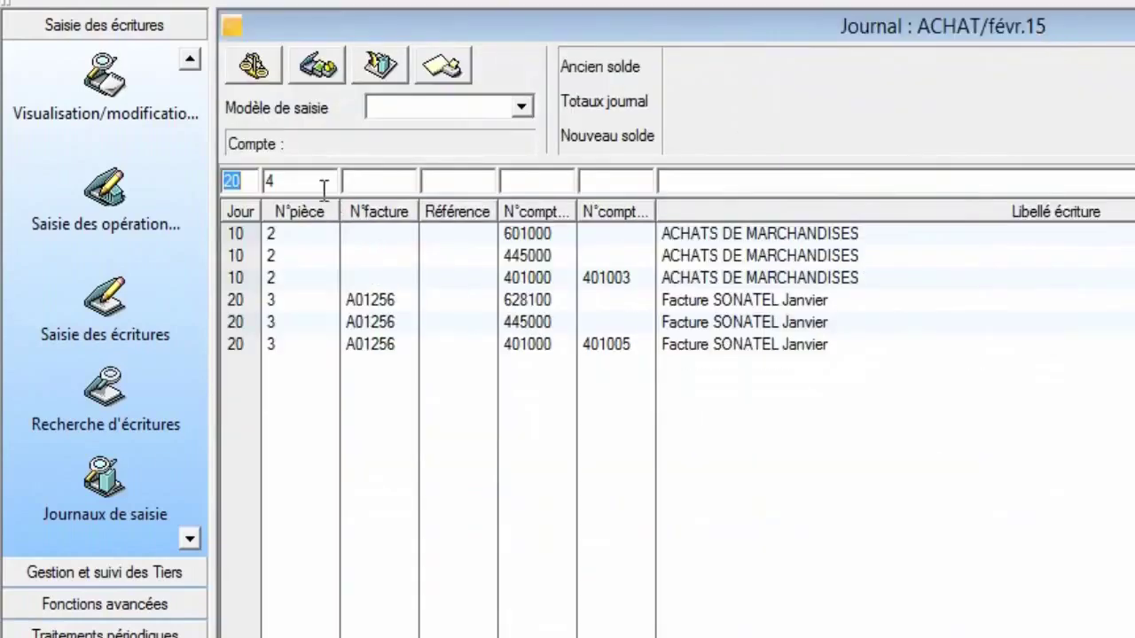
# Start a journal entry dated day 27 on general account 601000, leaving the invoice number and reference empty
pyautogui.write('27')
pyautogui.press('Tab')
pyautogui.press('Tab')
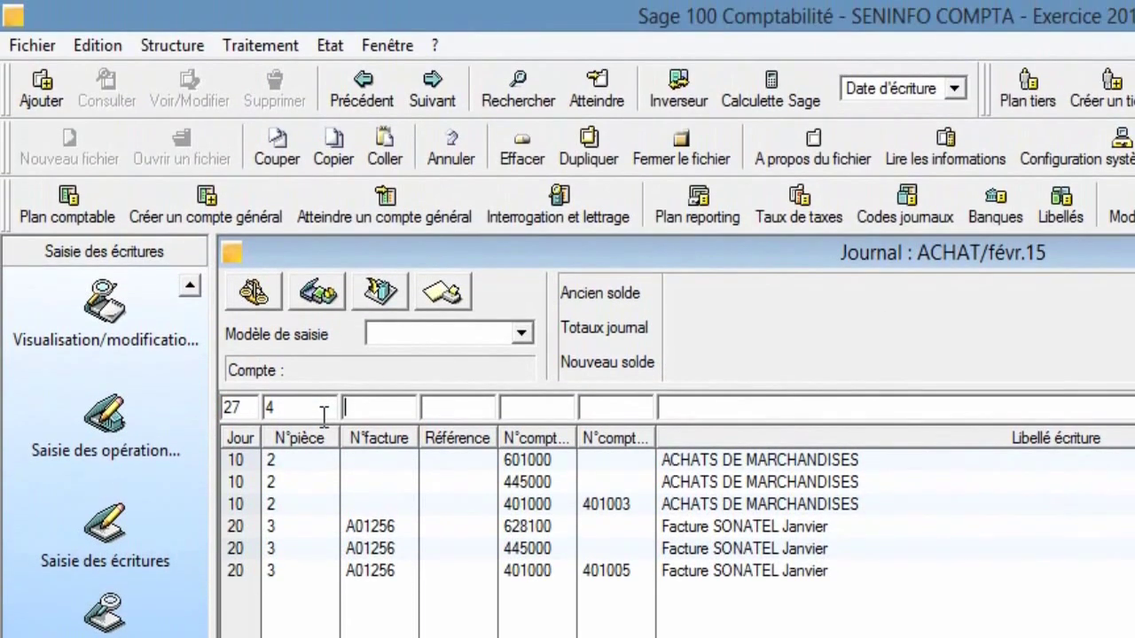
pyautogui.press('Tab')
pyautogui.write('601')
pyautogui.press('Tab')
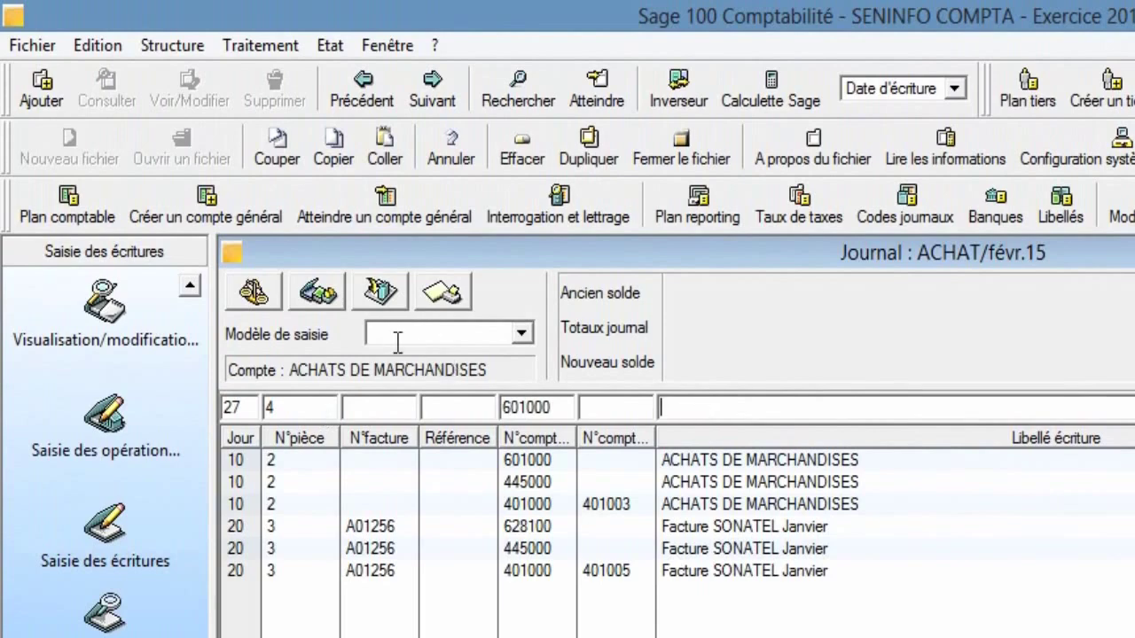
# Fill the entry's description with the predefined label Achat de marchandises from the label selection list
pyautogui.click(330, 300)
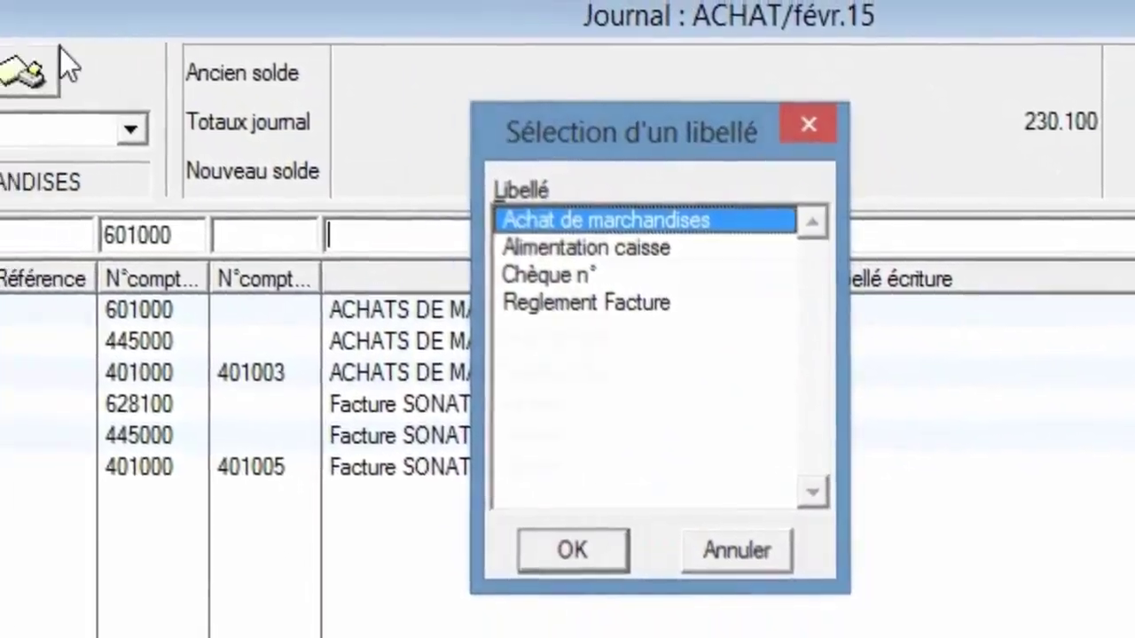
pyautogui.click(1000, 329)
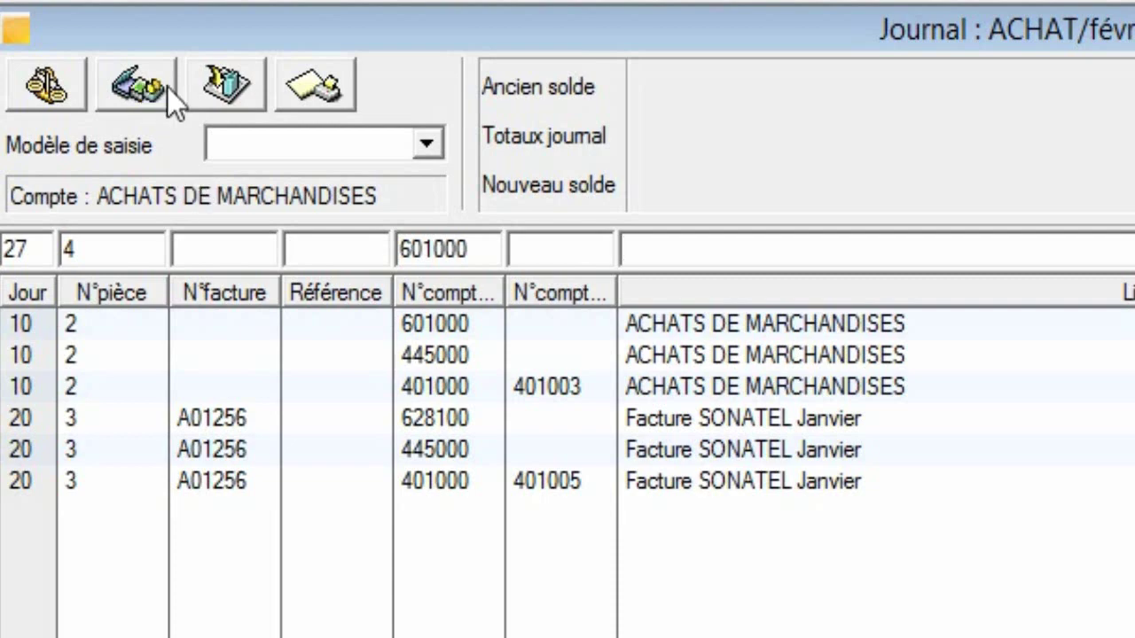
pyautogui.click(167, 84)
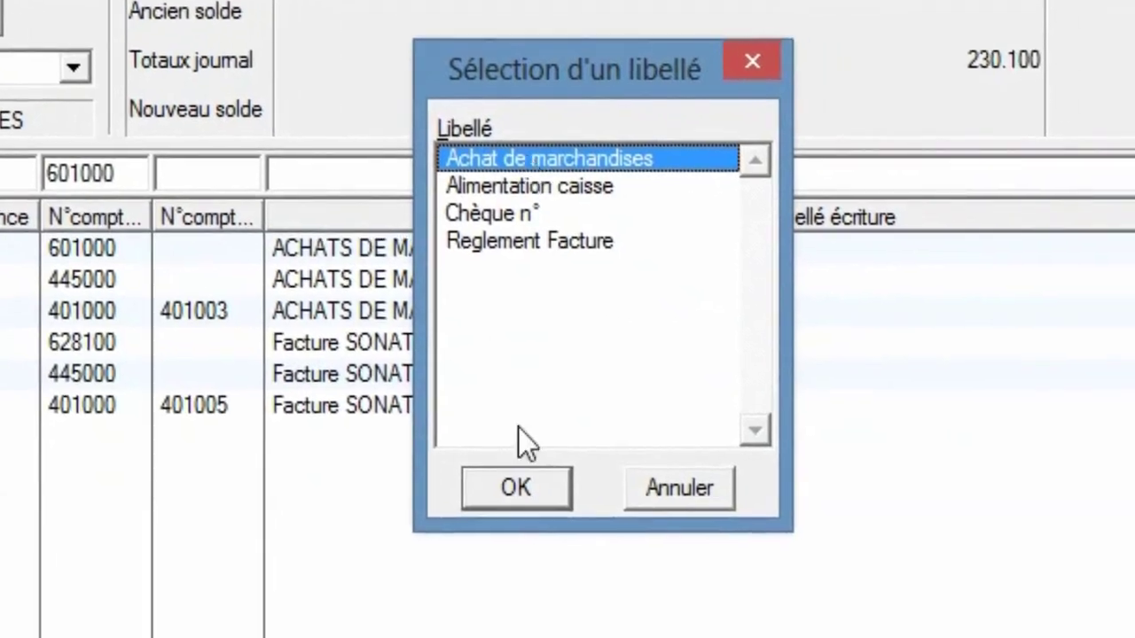
pyautogui.click(515, 490)
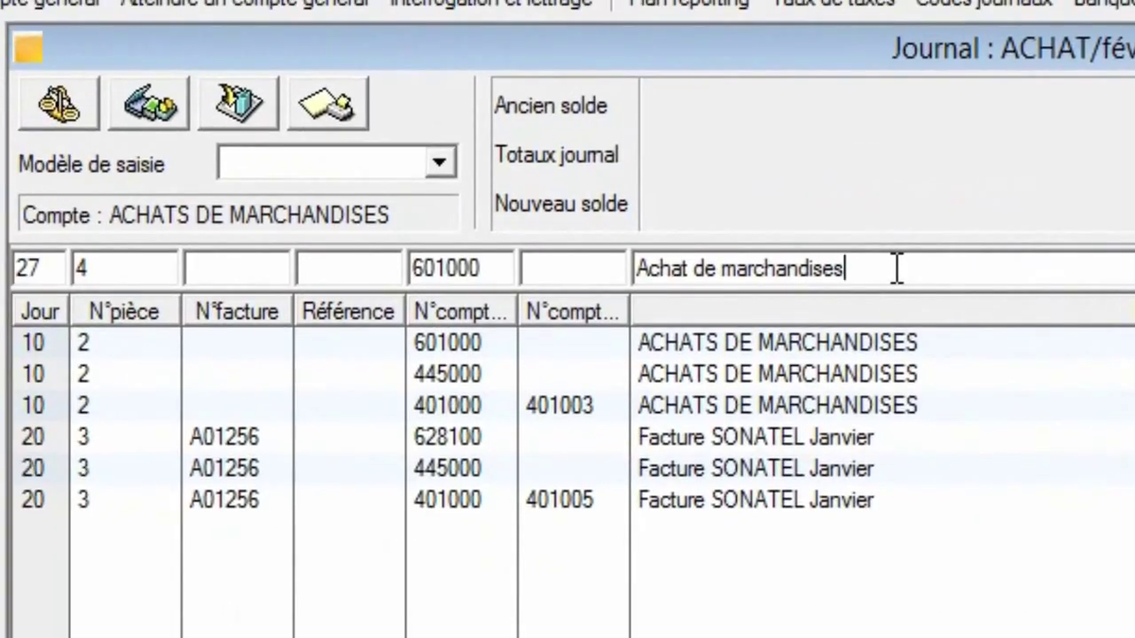
# Clear the entry's description and recall the predefined label Achat de marchandises through its assigned letter F
pyautogui.press('BackSpace')
pyautogui.press('BackSpace')
pyautogui.press('BackSpace')
pyautogui.press('BackSpace')
pyautogui.press('BackSpace')
pyautogui.press('BackSpace')
pyautogui.press('BackSpace')
pyautogui.press('BackSpace')
pyautogui.press('BackSpace')
pyautogui.press('BackSpace')
pyautogui.press('BackSpace')
pyautogui.press('BackSpace')
pyautogui.press('BackSpace')
pyautogui.press('BackSpace')
pyautogui.press('BackSpace')
pyautogui.press('BackSpace')
pyautogui.press('BackSpace')
pyautogui.press('BackSpace')
pyautogui.press('BackSpace')
pyautogui.press('BackSpace')
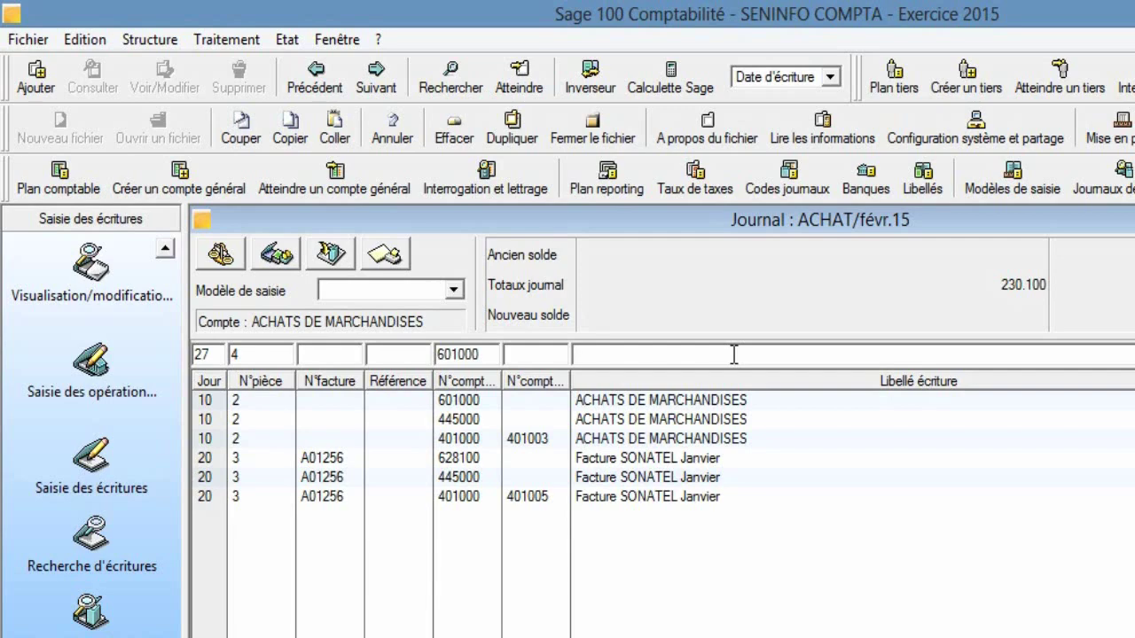
pyautogui.hotkey('ctrl', 'shift', 'f')
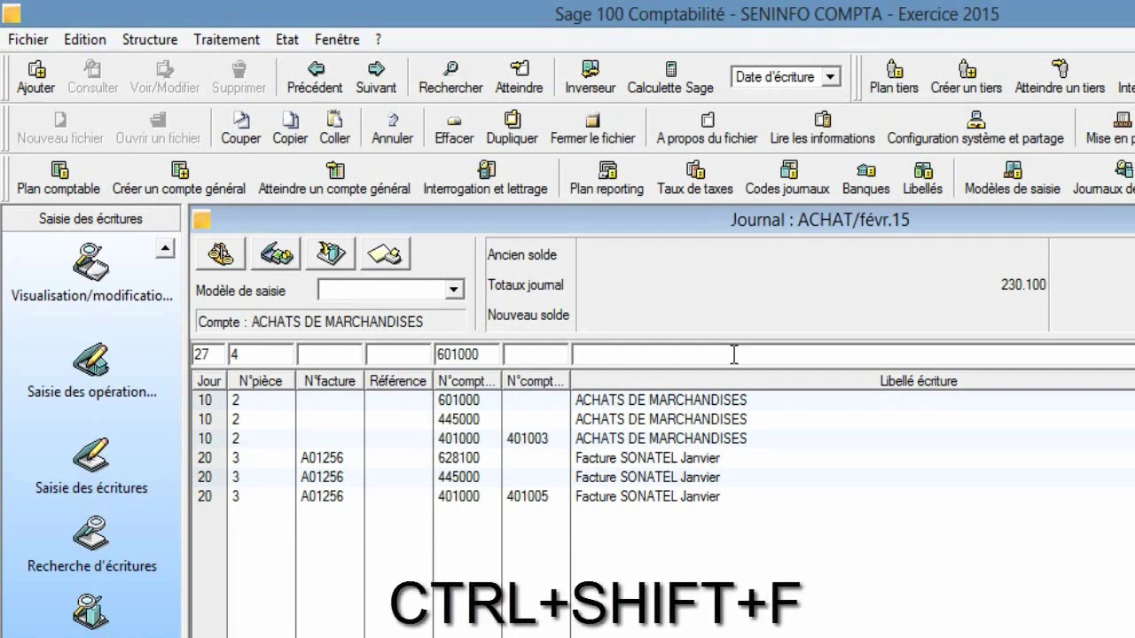
pyautogui.hotkey('ctrl', 'shift', 'f')
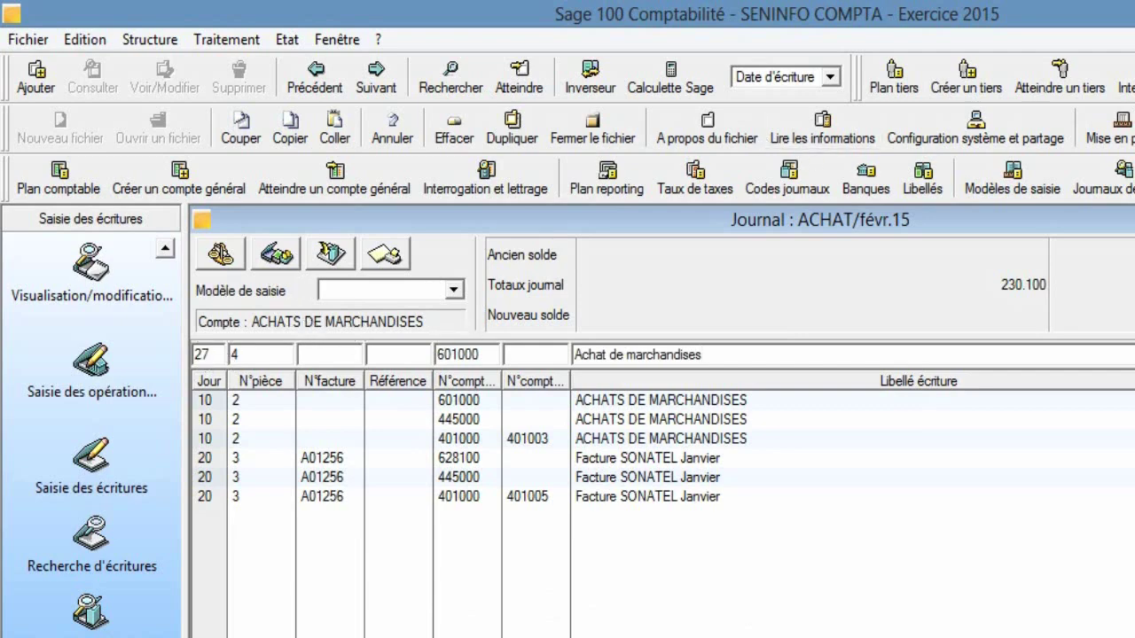
# Leave the February ACHAT journal and open the January 2015 VENTE journal in a maximized window
pyautogui.press('Escape')
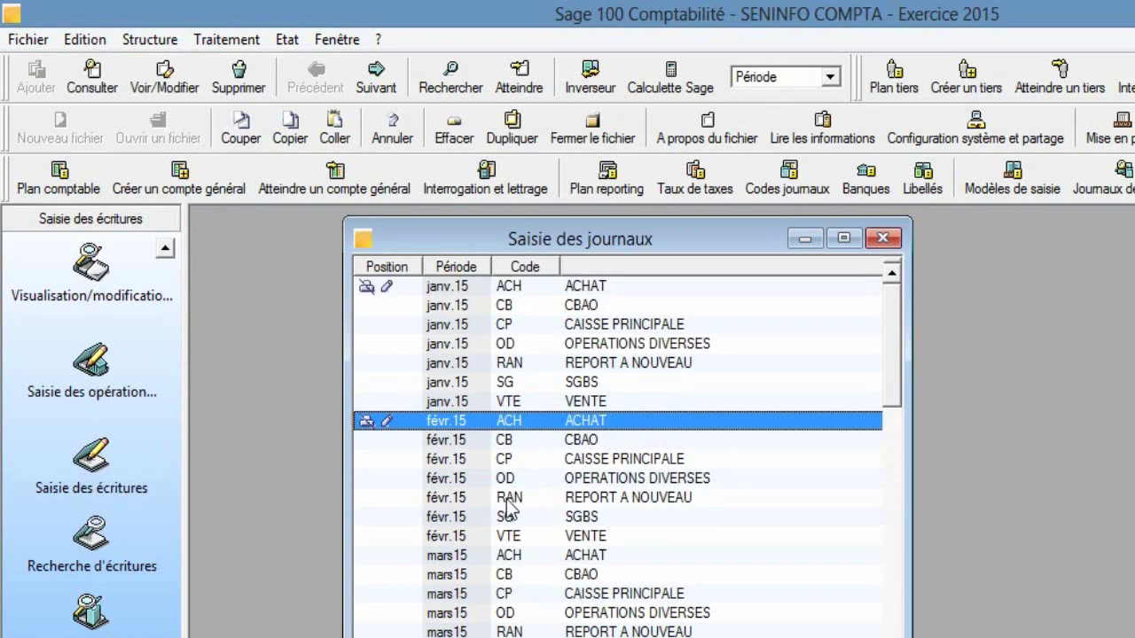
pyautogui.doubleClick(501, 401)
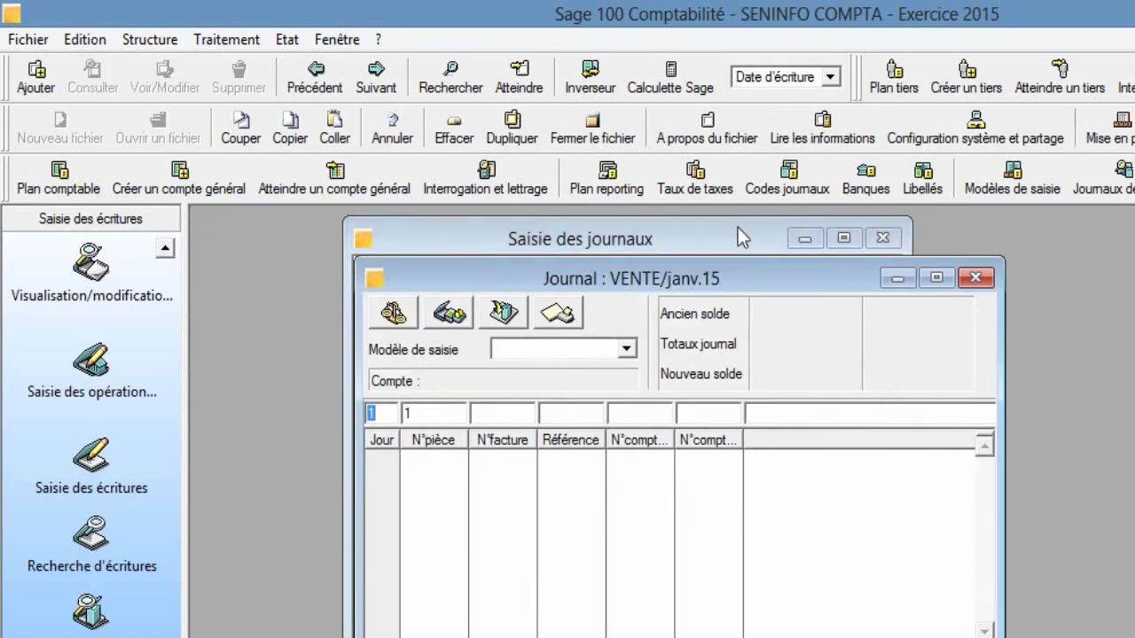
pyautogui.click(943, 283)
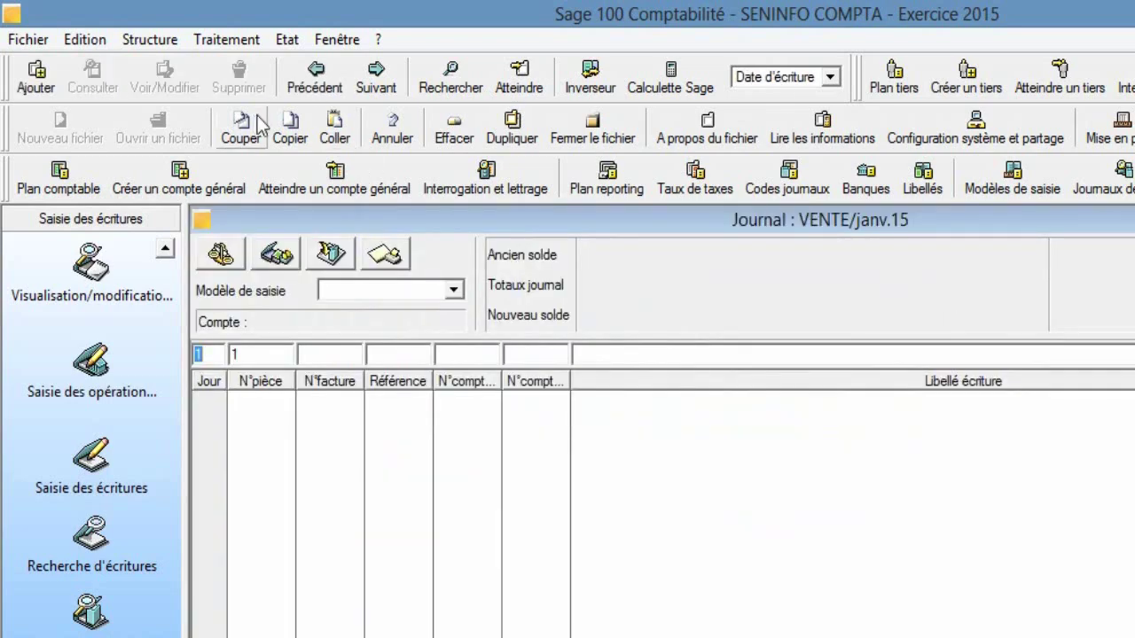
# Check the shortcut letter assigned to the Vente de marchandises model in the Modèles de saisie list, and close the list
pyautogui.click(150, 39)
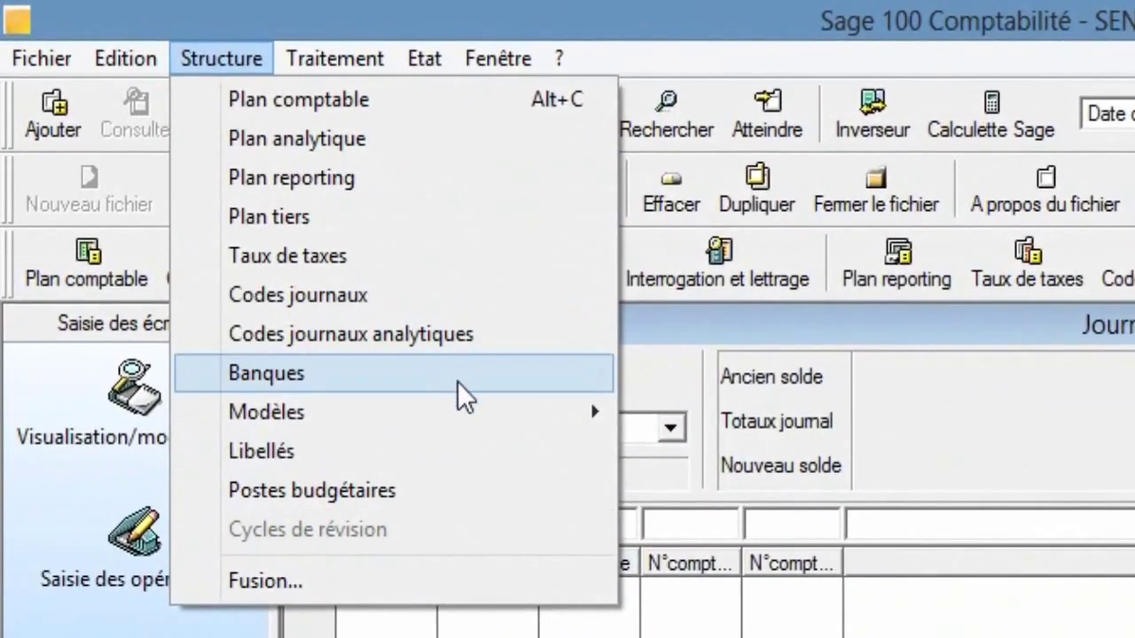
pyautogui.moveTo(504, 417)
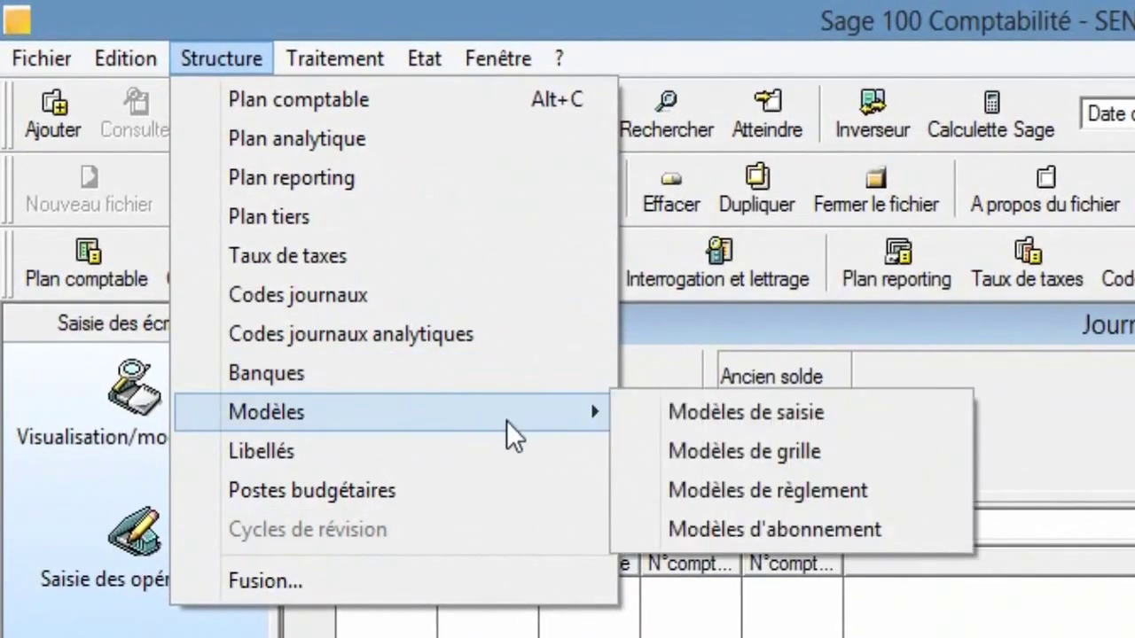
pyautogui.click(707, 415)
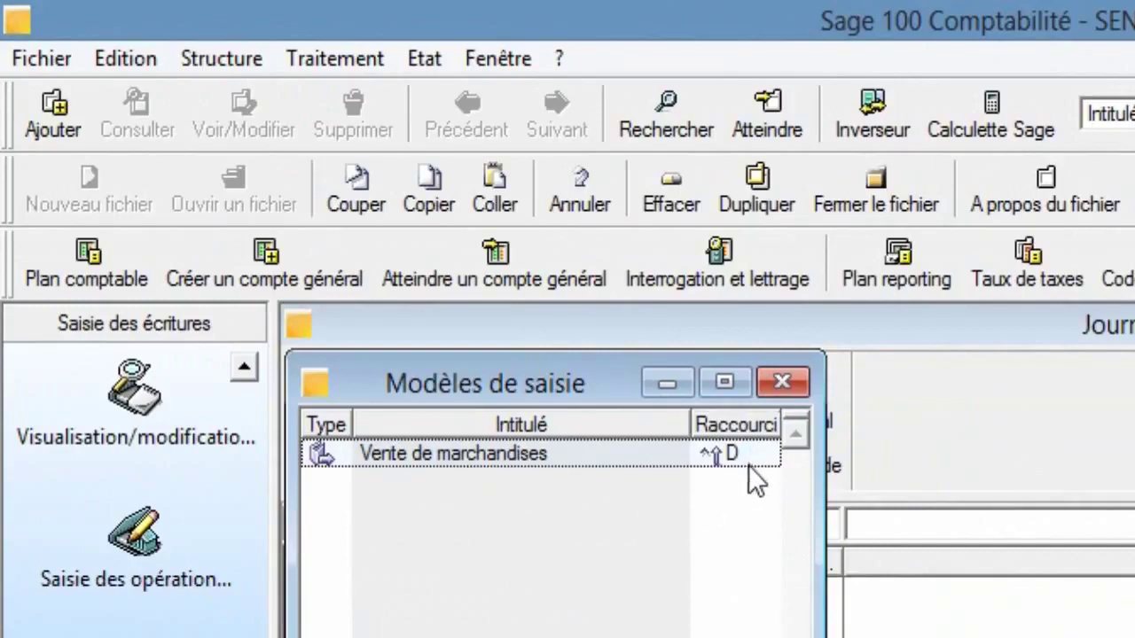
pyautogui.click(782, 383)
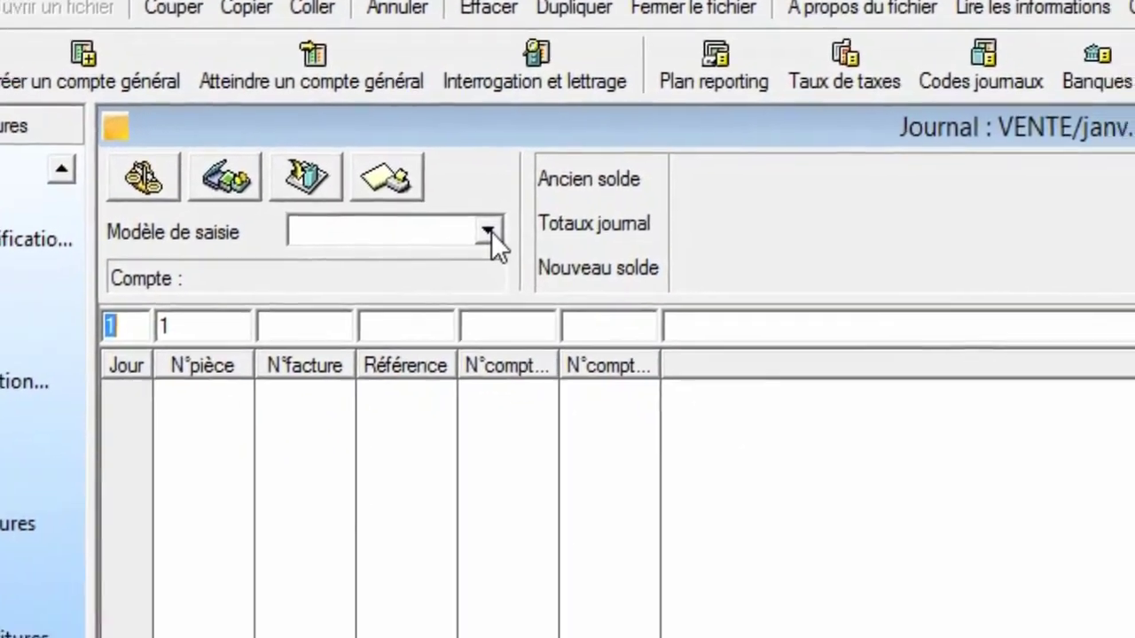
# Apply the entry model Vente de marchandises to the VENTE journal from the model selection, and cancel the generated lines
pyautogui.click(673, 430)
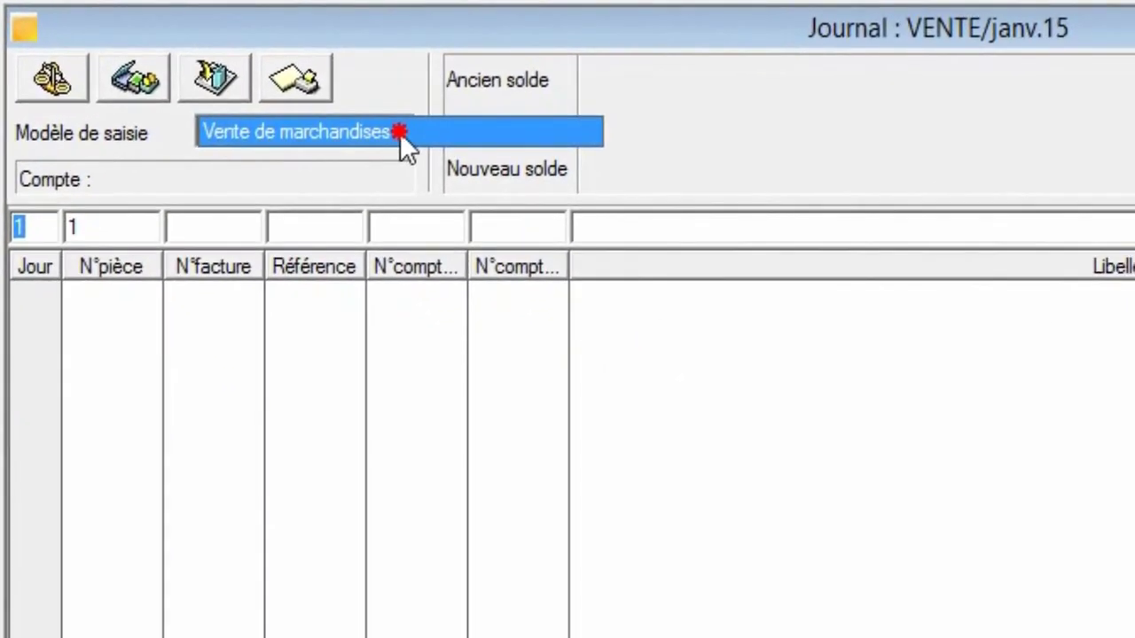
pyautogui.click(400, 131)
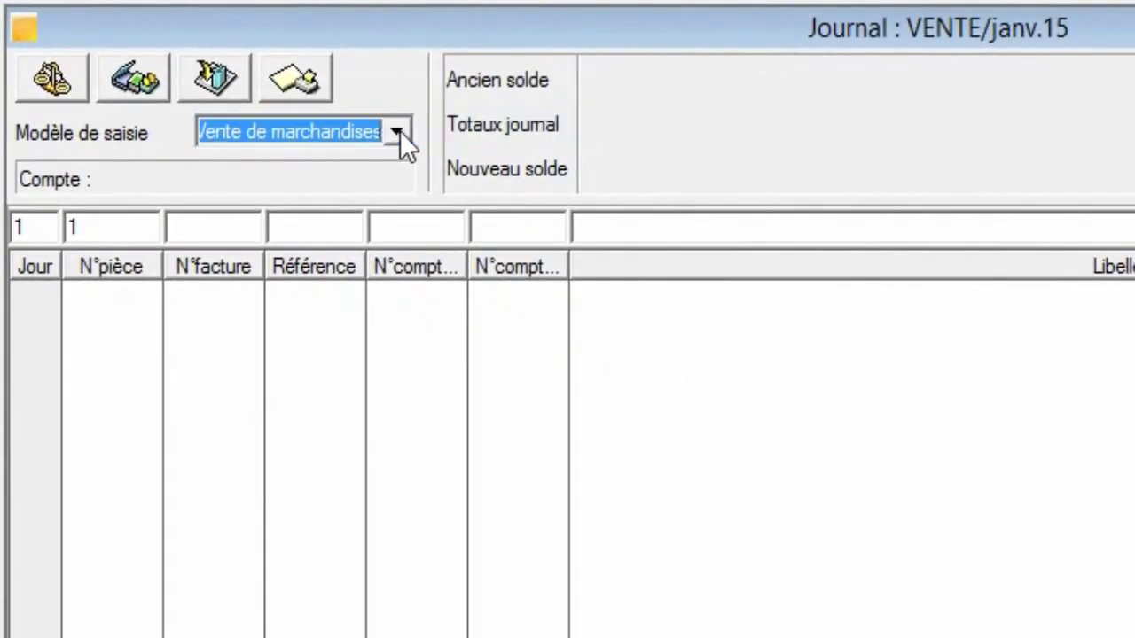
pyautogui.press('Return')
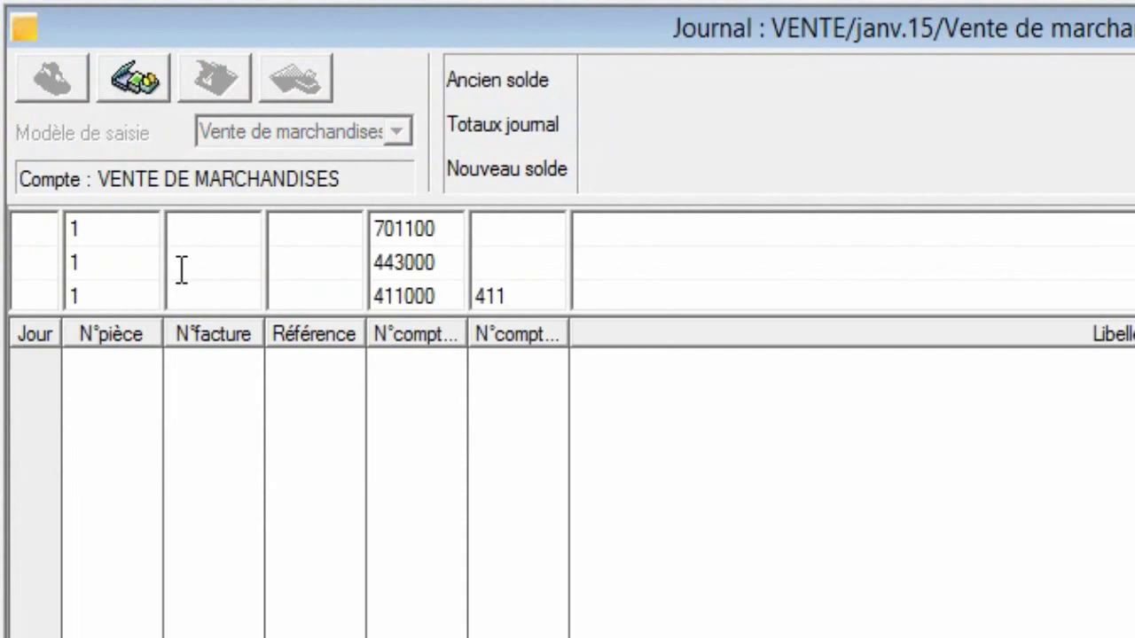
pyautogui.press('Escape')
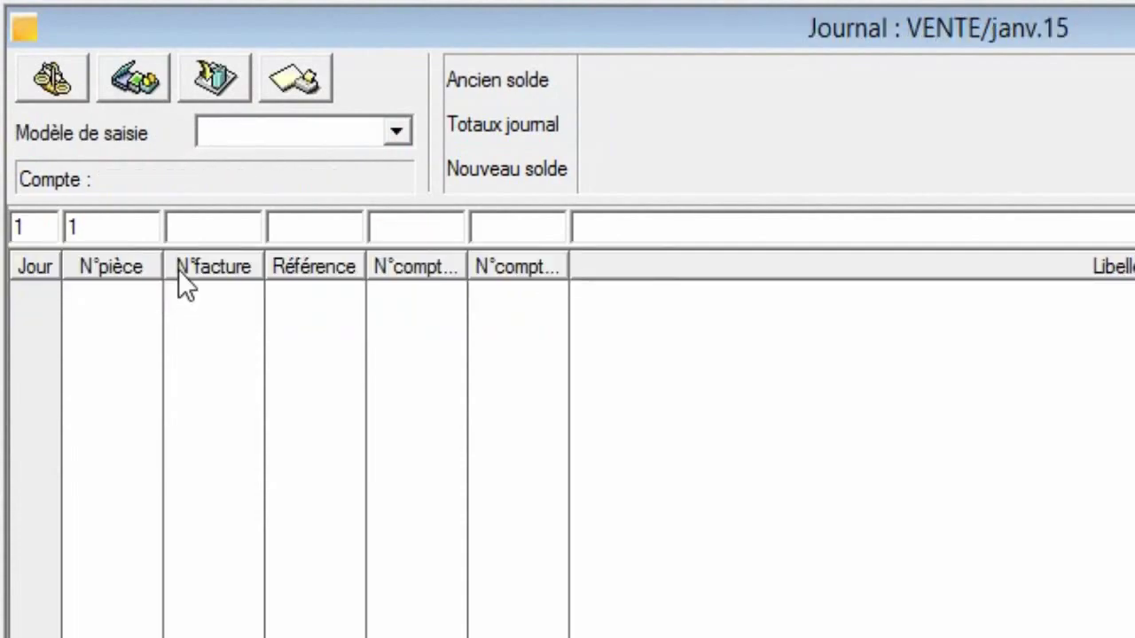
# Recall the Vente de marchandises entry model through its assigned letter D, and cancel the generated lines
pyautogui.hotkey('ctrl', 'shift', 'd')
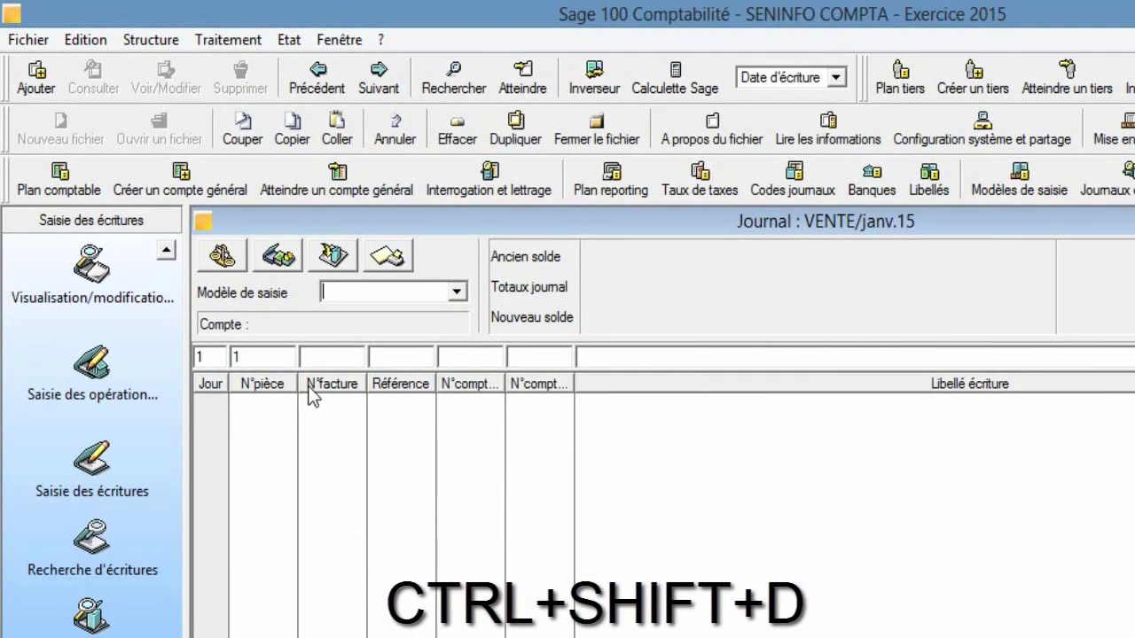
pyautogui.hotkey('ctrl', 'shift', 'd')
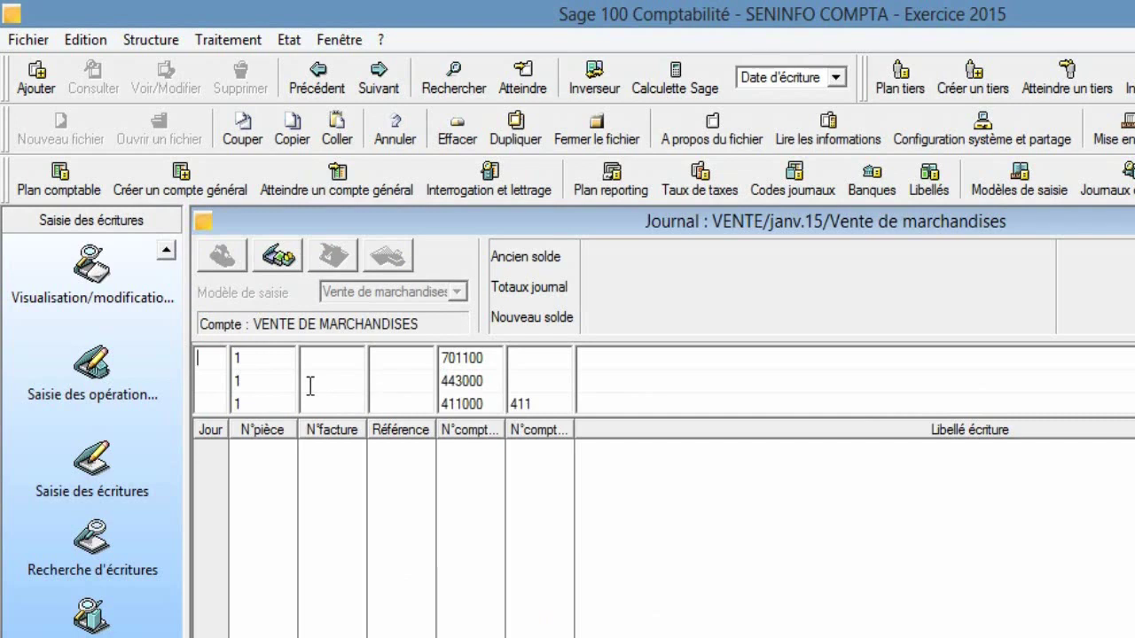
pyautogui.press('Escape')
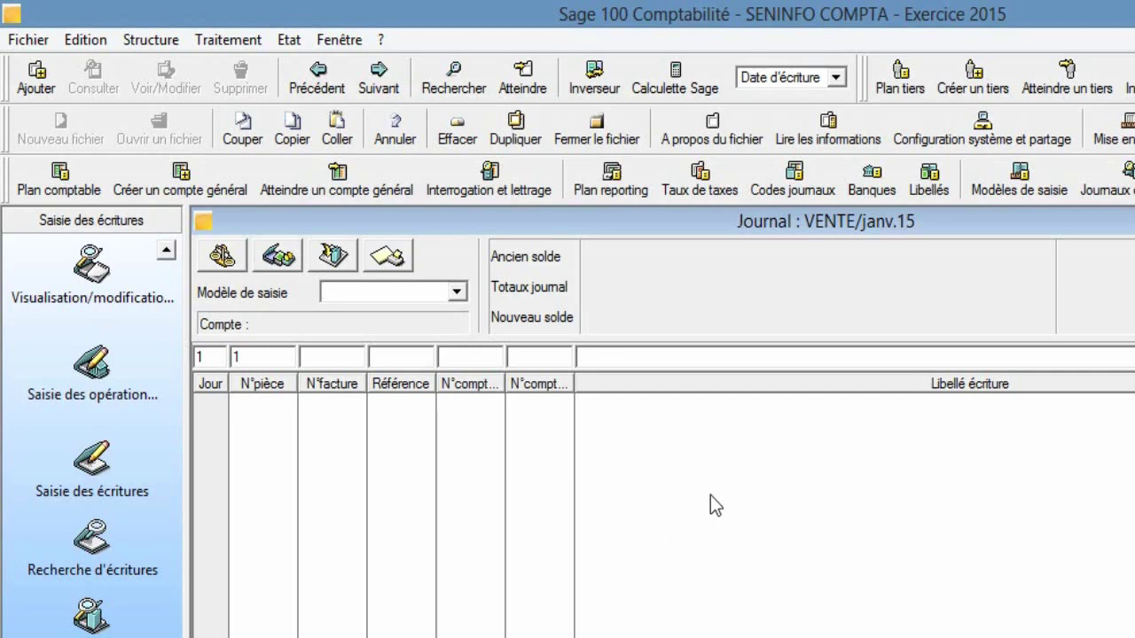
# Leave the VENTE journal, check the piece numbers in the January 2015 ACHAT journal, and close the journal and the journal list
pyautogui.press('Escape')
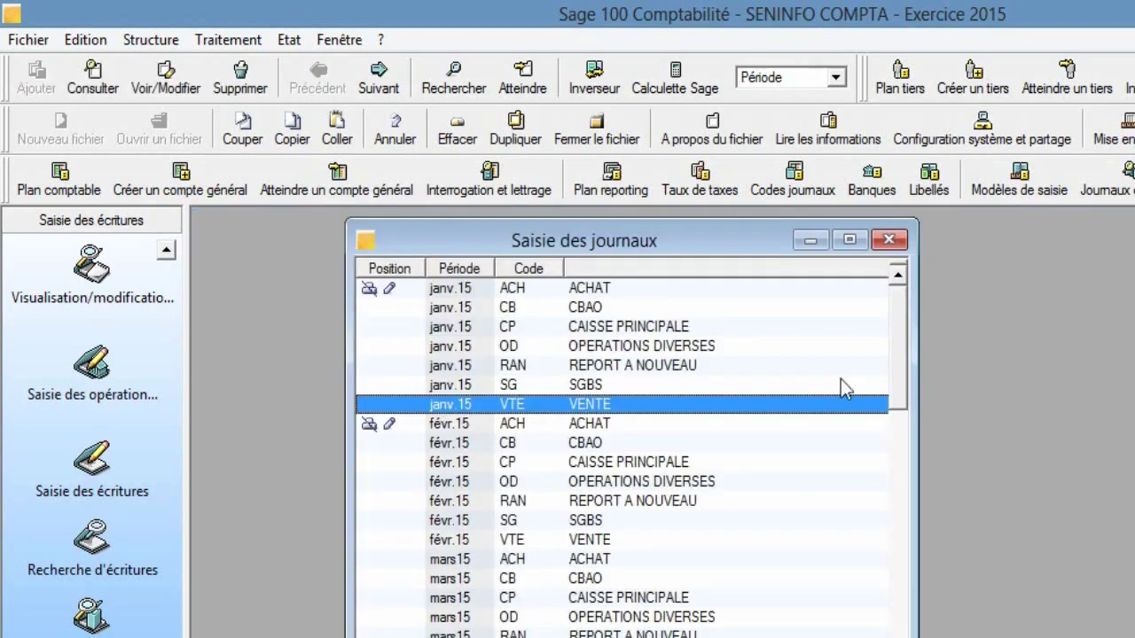
pyautogui.click(479, 289)
pyautogui.doubleClick(479, 291)
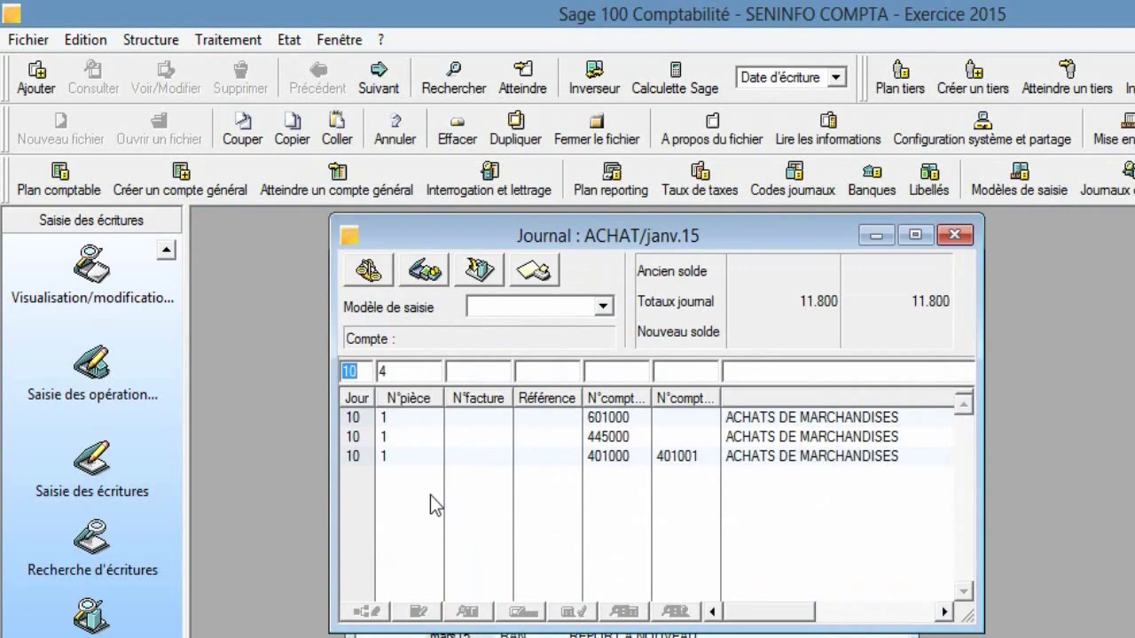
pyautogui.click(955, 238)
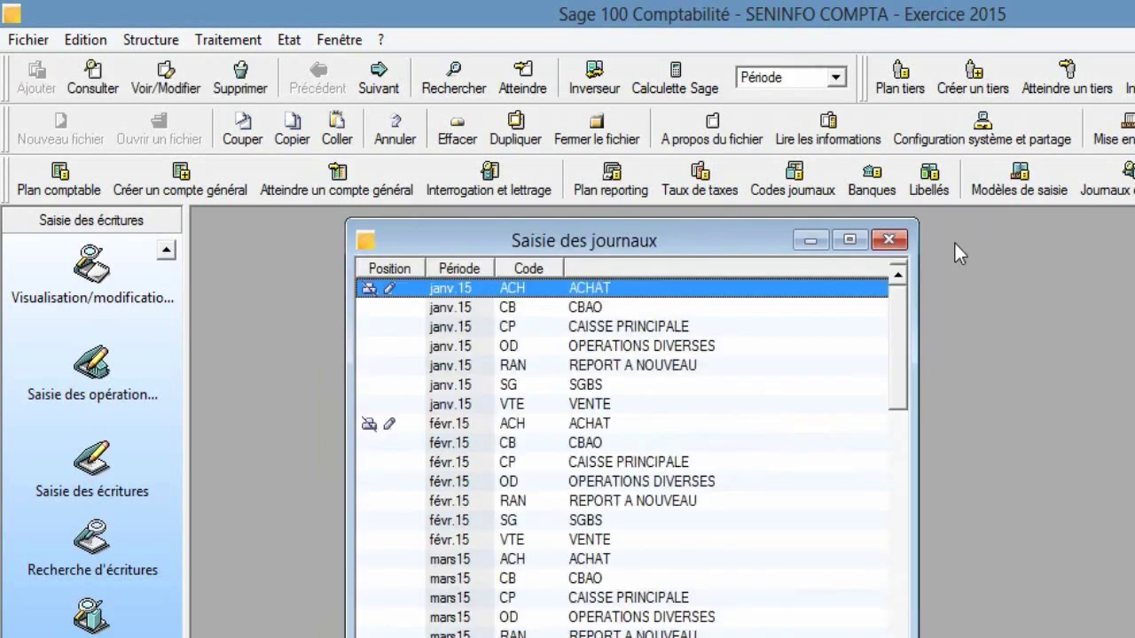
pyautogui.click(890, 240)
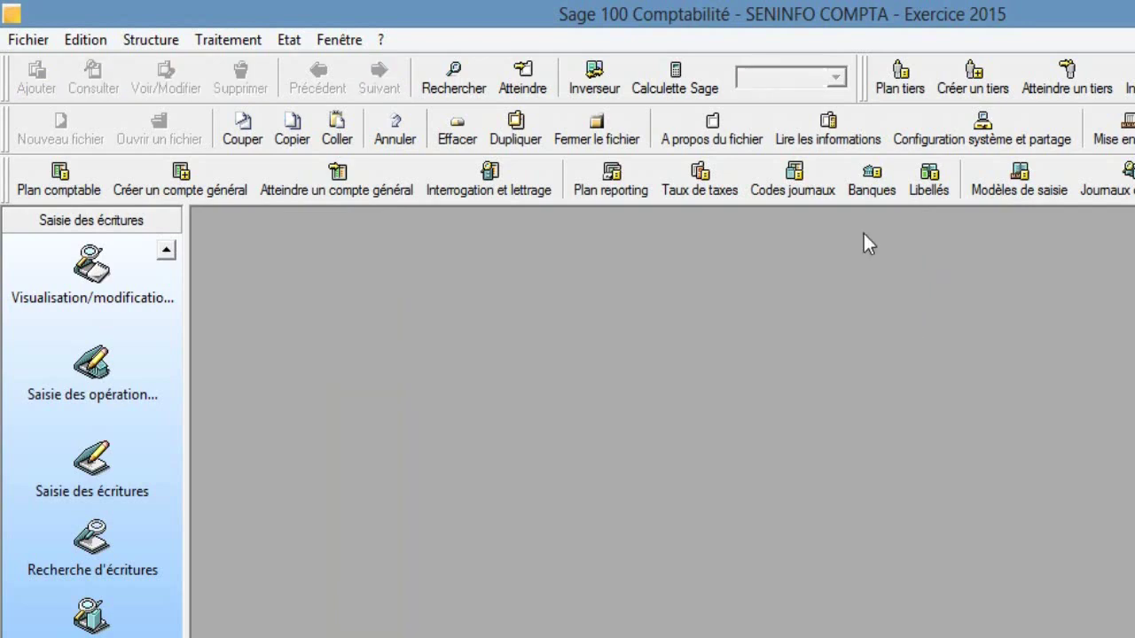
# Renumber the pieces of the ACH ACHAT journal from the company file's information window, with A0001 as first number, and confirm the processing
pyautogui.click(26, 43)
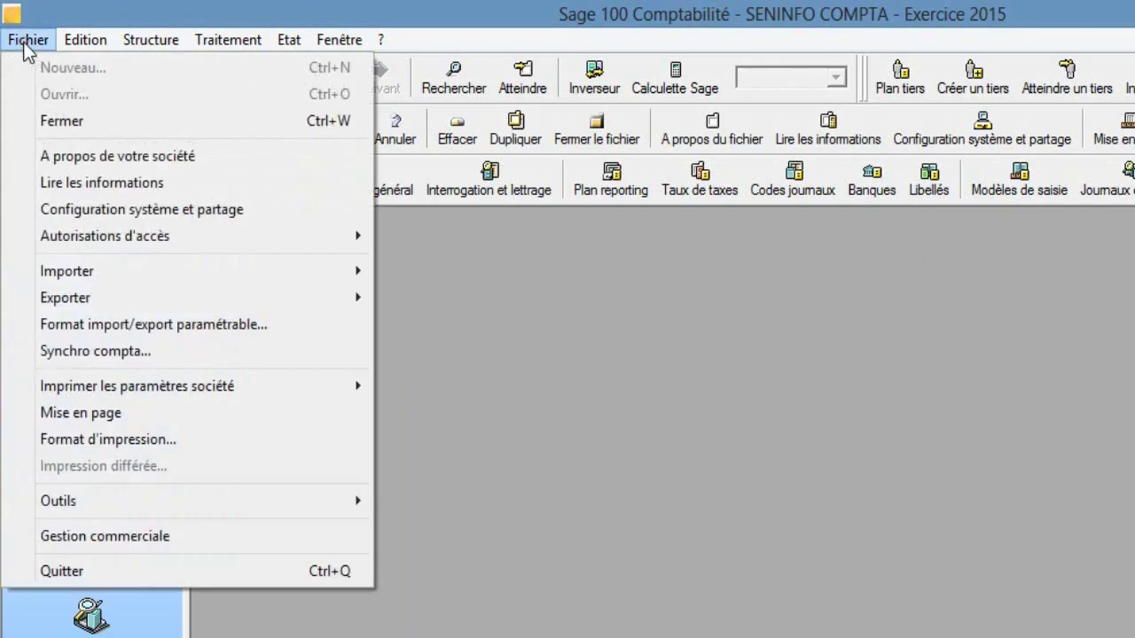
pyautogui.click(92, 185)
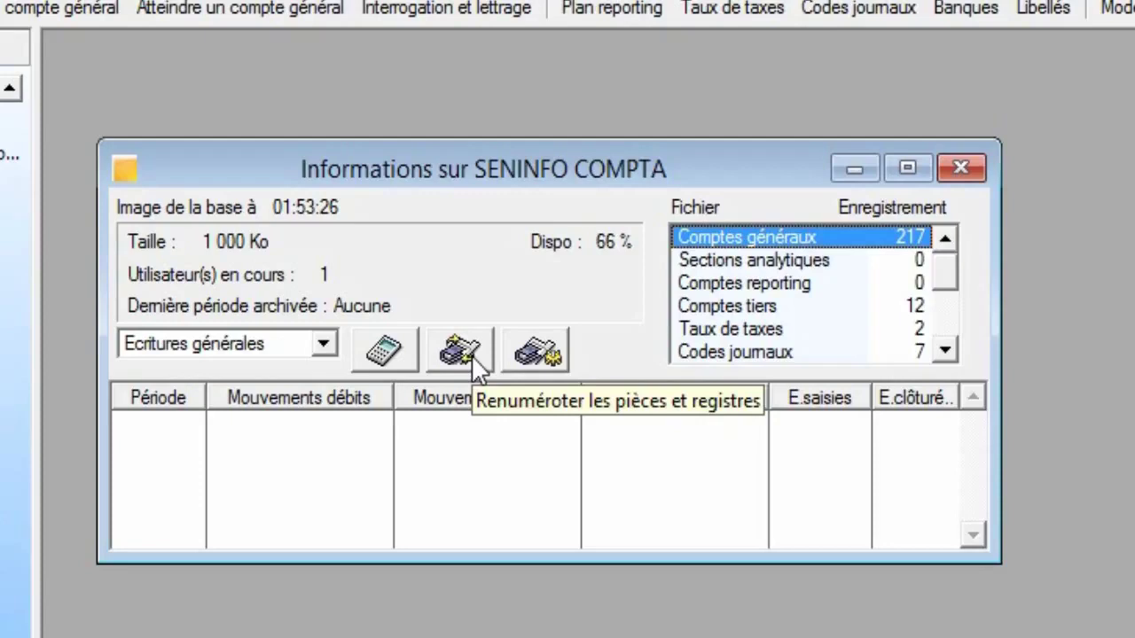
pyautogui.click(473, 357)
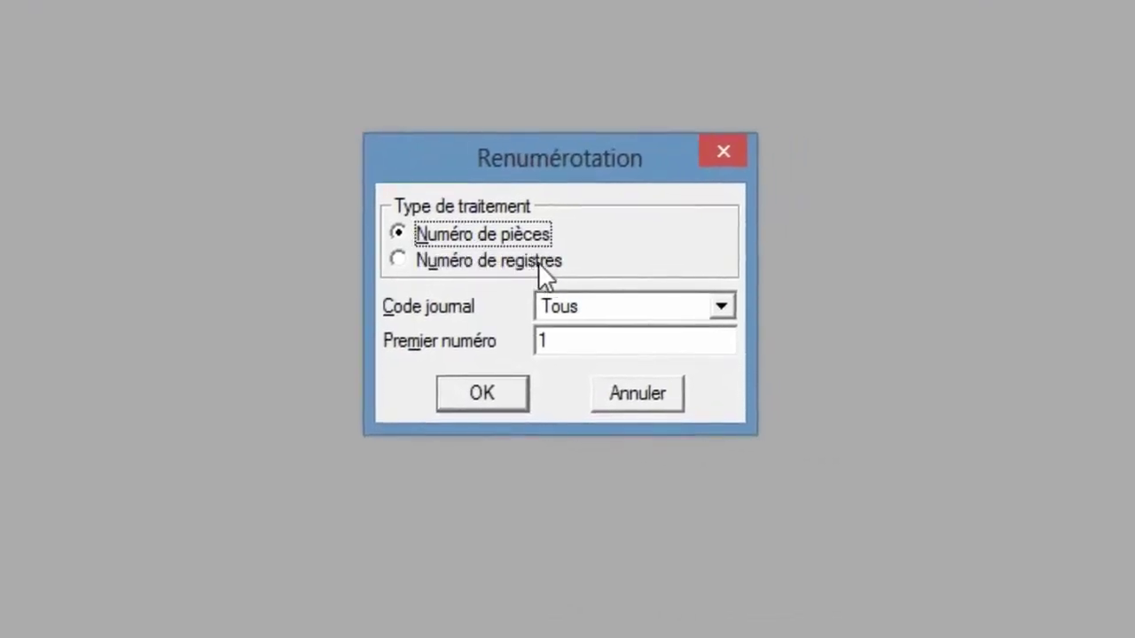
pyautogui.moveTo(720, 306); pyautogui.dragTo(719, 335)
pyautogui.click(719, 333)
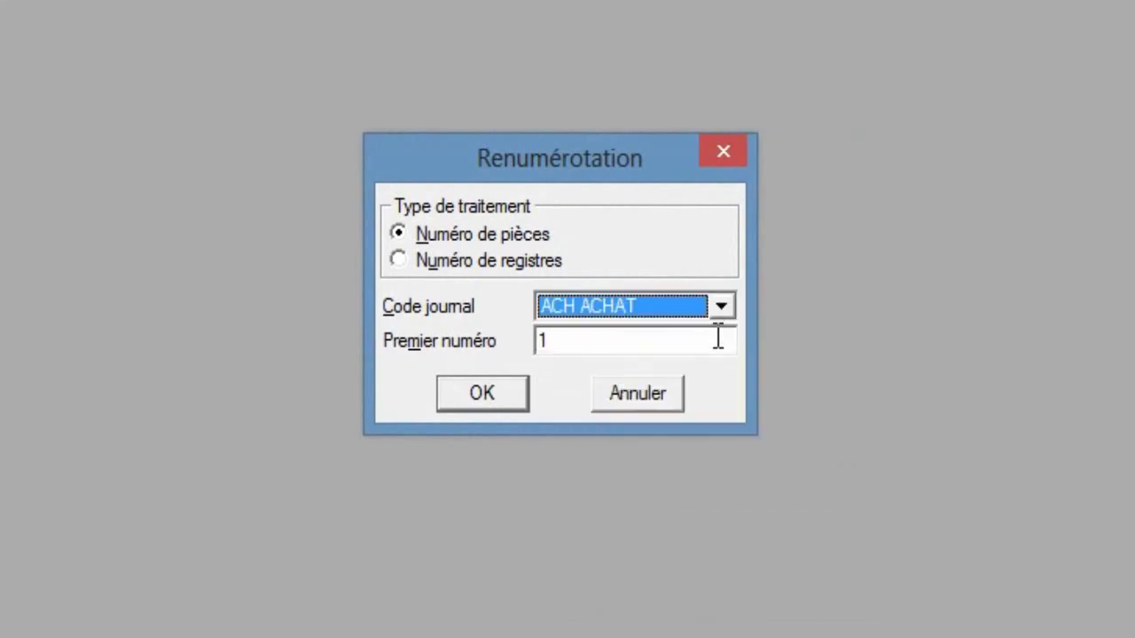
pyautogui.click(543, 345)
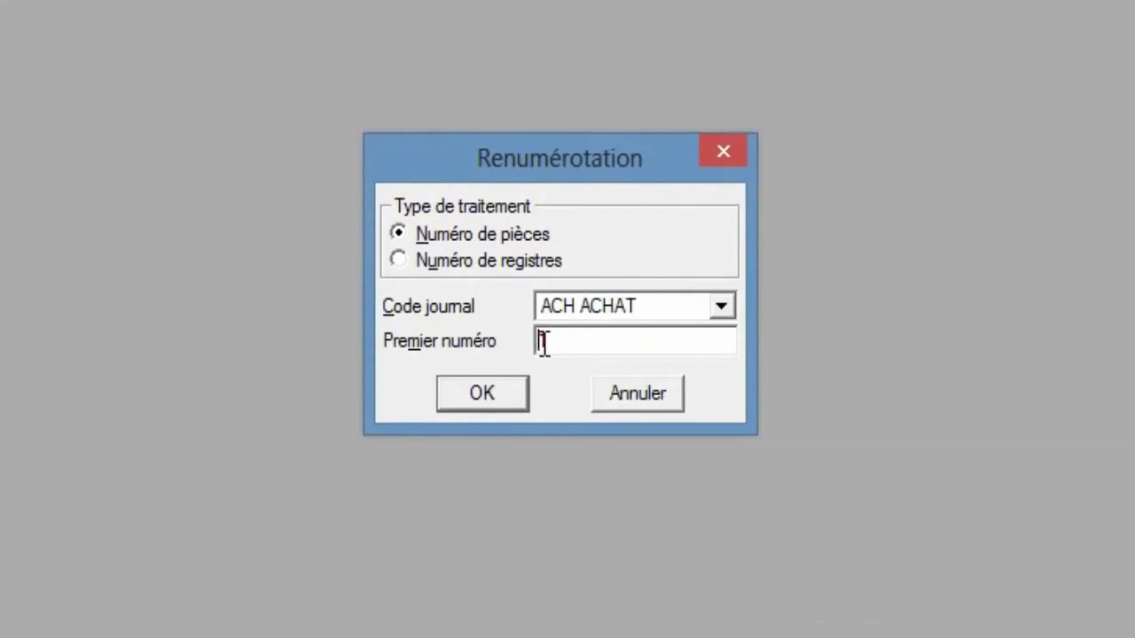
pyautogui.write('A0001')
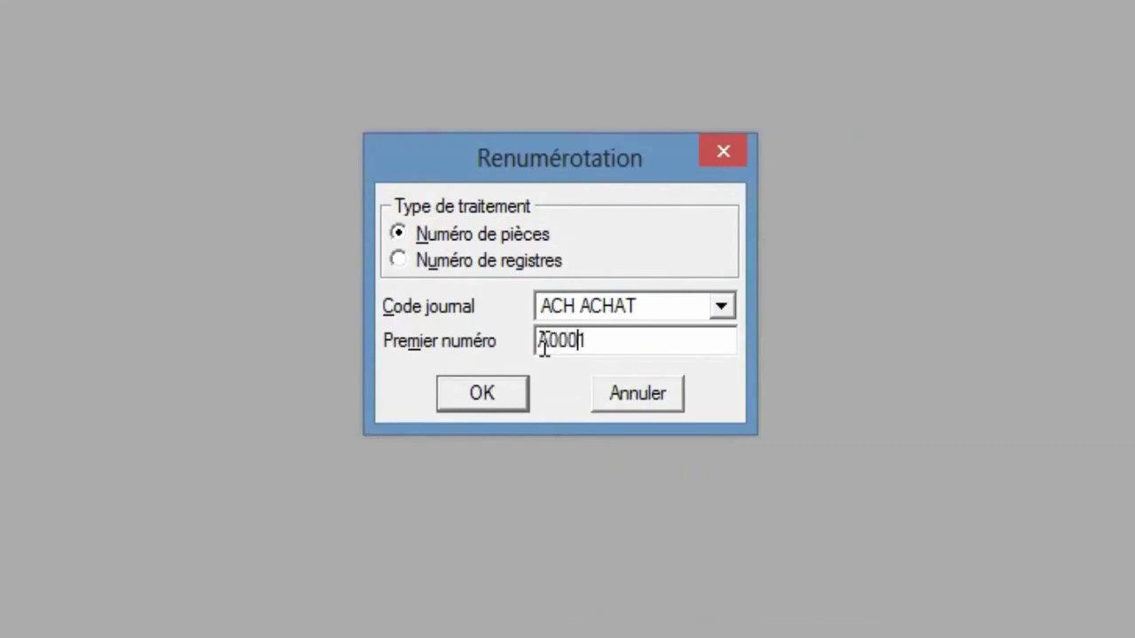
pyautogui.click(506, 389)
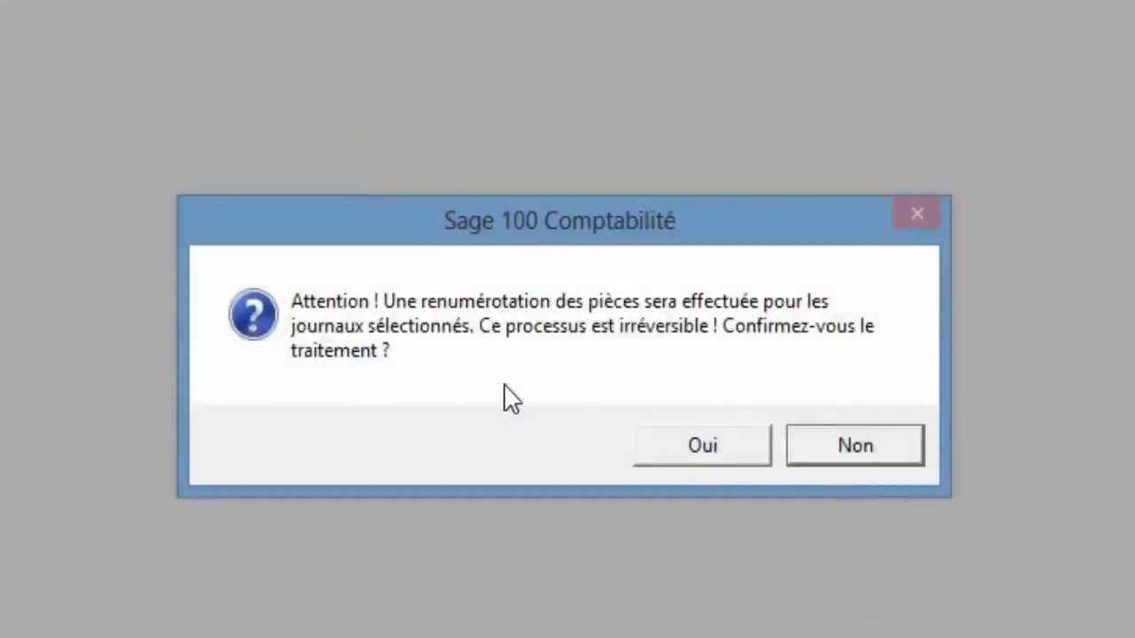
pyautogui.click(701, 446)
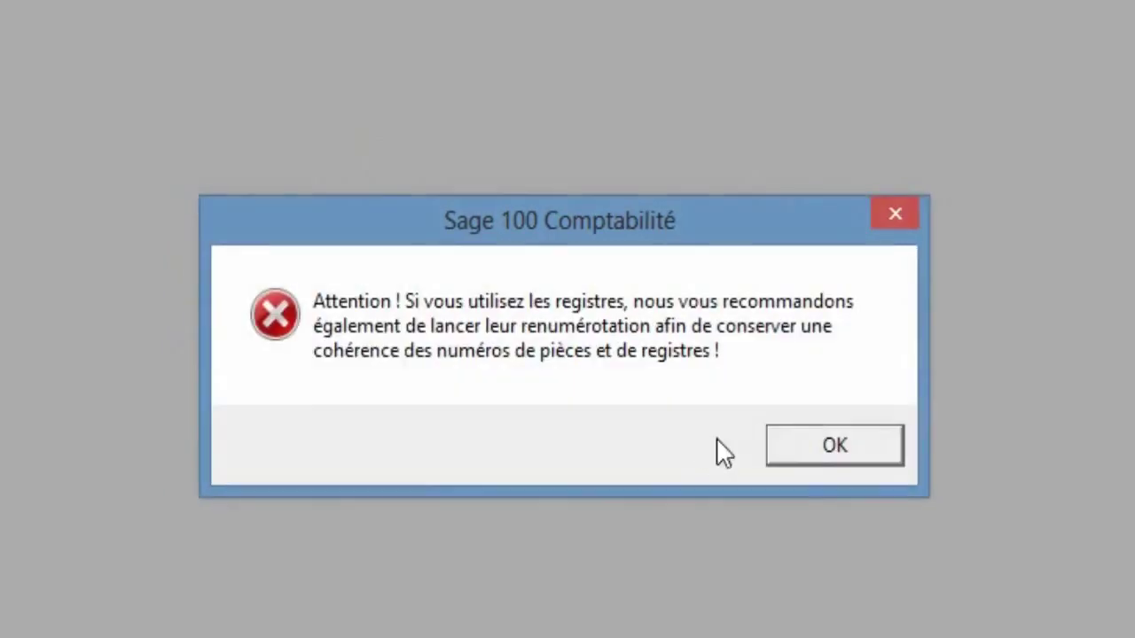
pyautogui.click(810, 450)
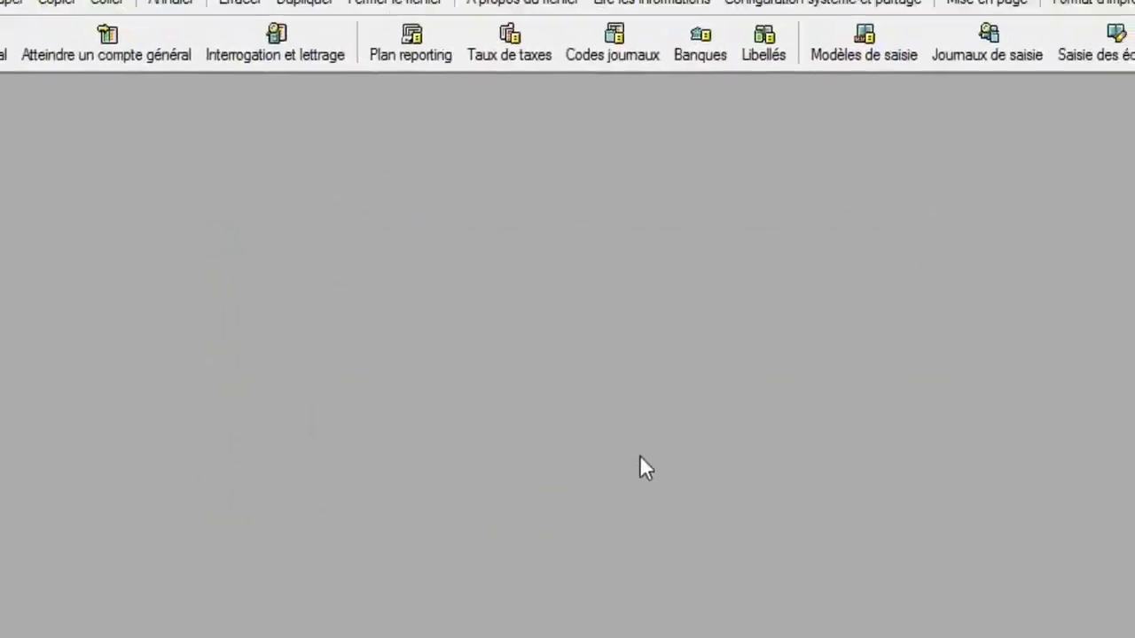
# Reopen the January 2015 ACHAT journal to check the renumbered pieces, and close the journal and the journal list
pyautogui.click(76, 511)
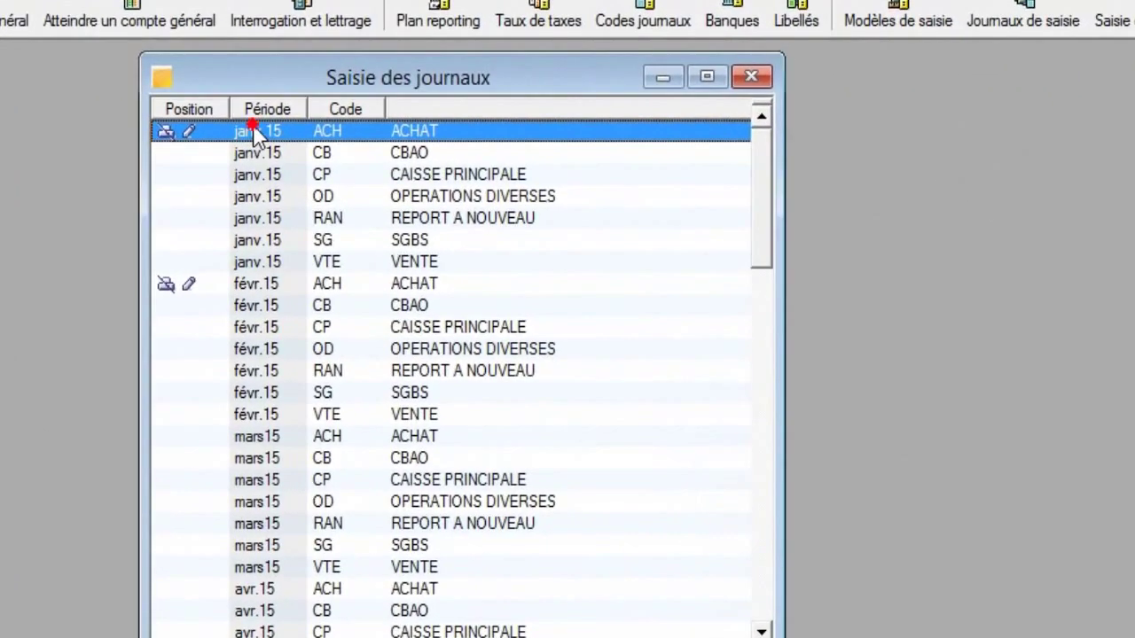
pyautogui.doubleClick(254, 129)
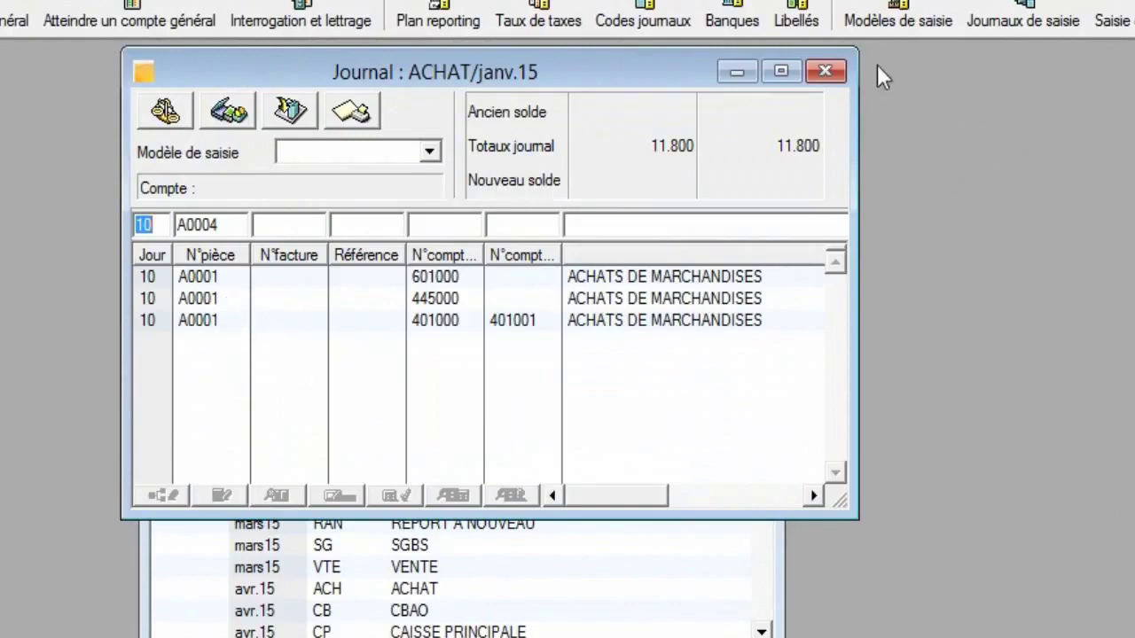
pyautogui.click(824, 72)
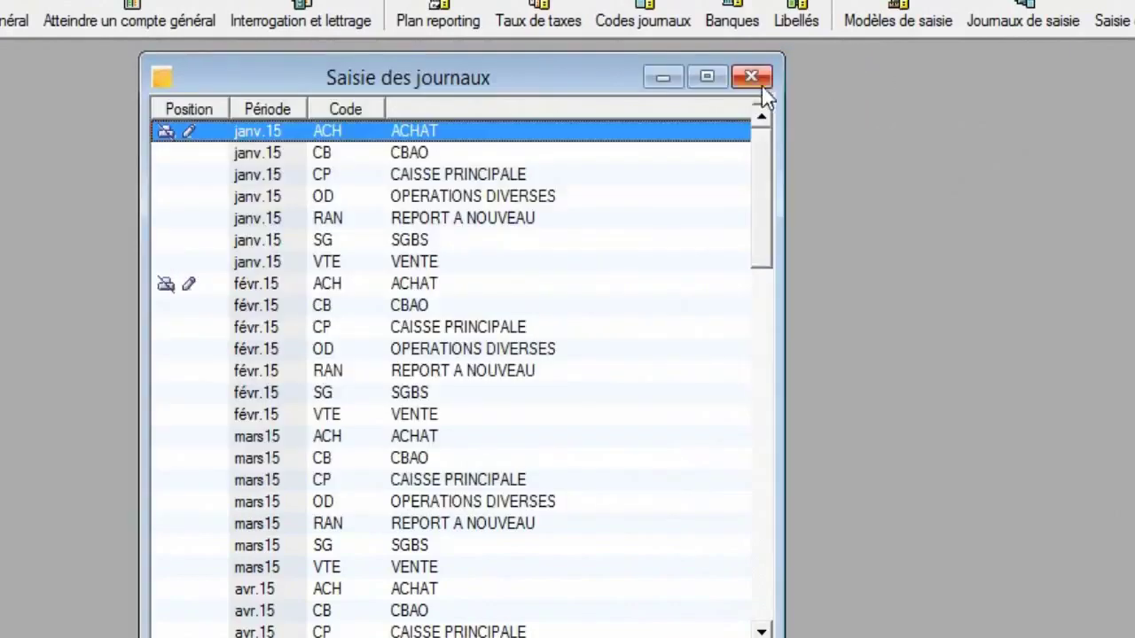
pyautogui.click(759, 85)
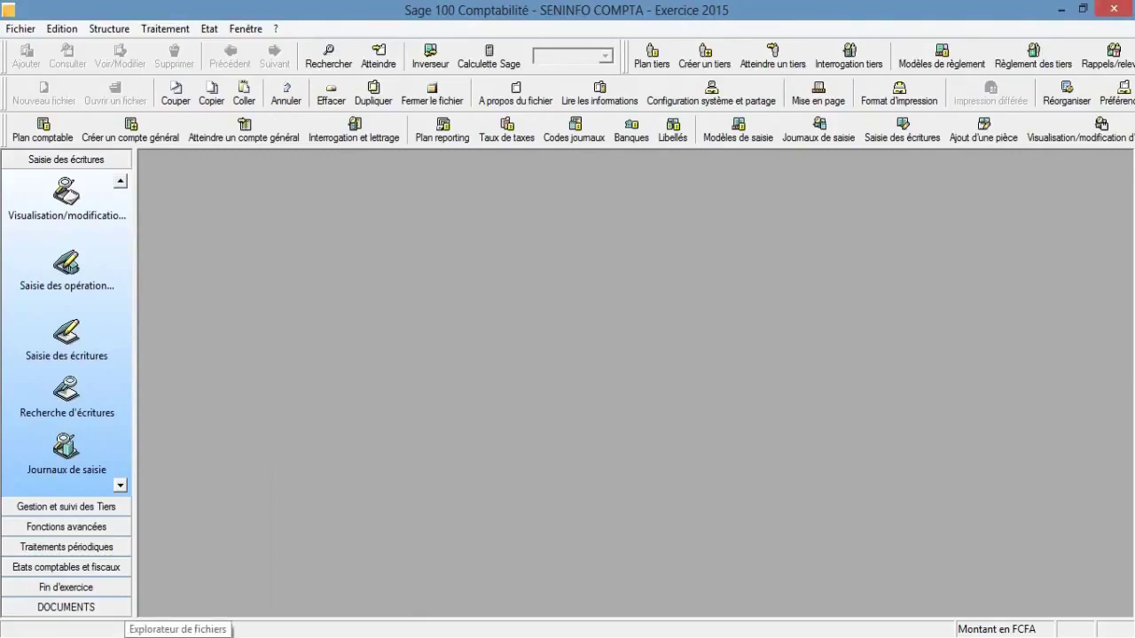
# Switch to the file explorer and locate the SENINFO COMPTA2 accounting file in the desktop folder Formation sage
pyautogui.click(178, 637)
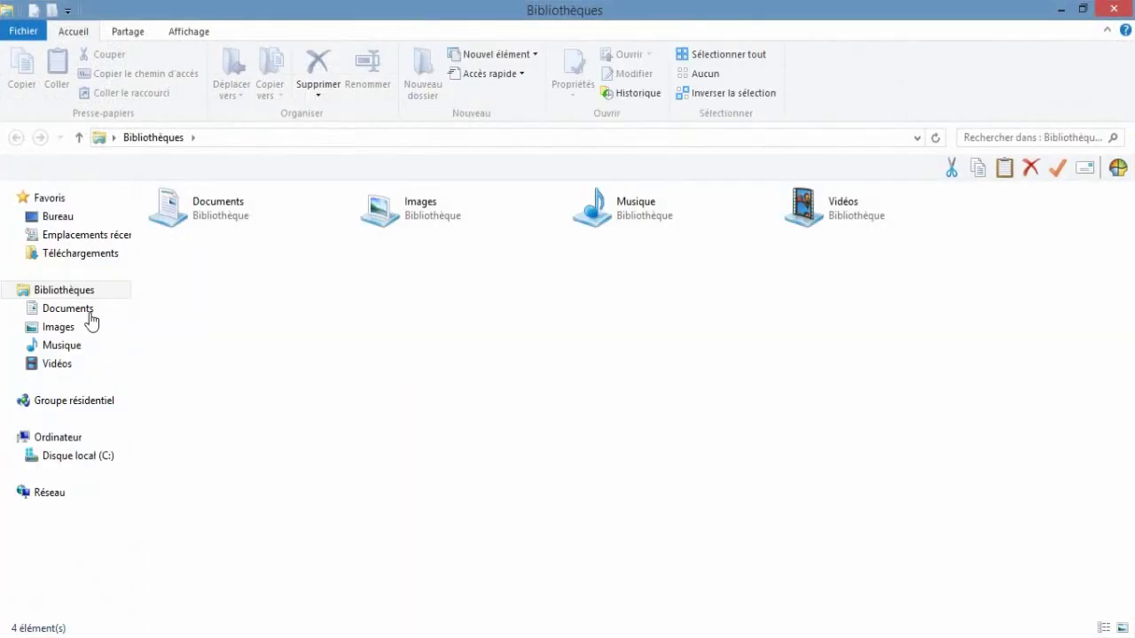
pyautogui.click(98, 220)
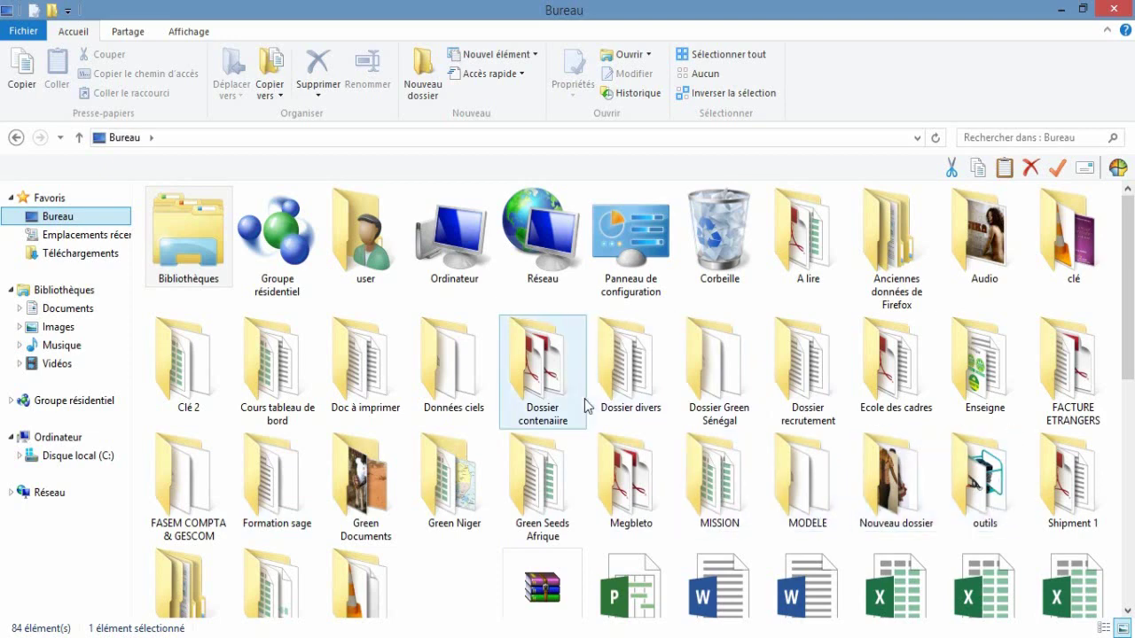
pyautogui.click(276, 481)
pyautogui.doubleClick(277, 483)
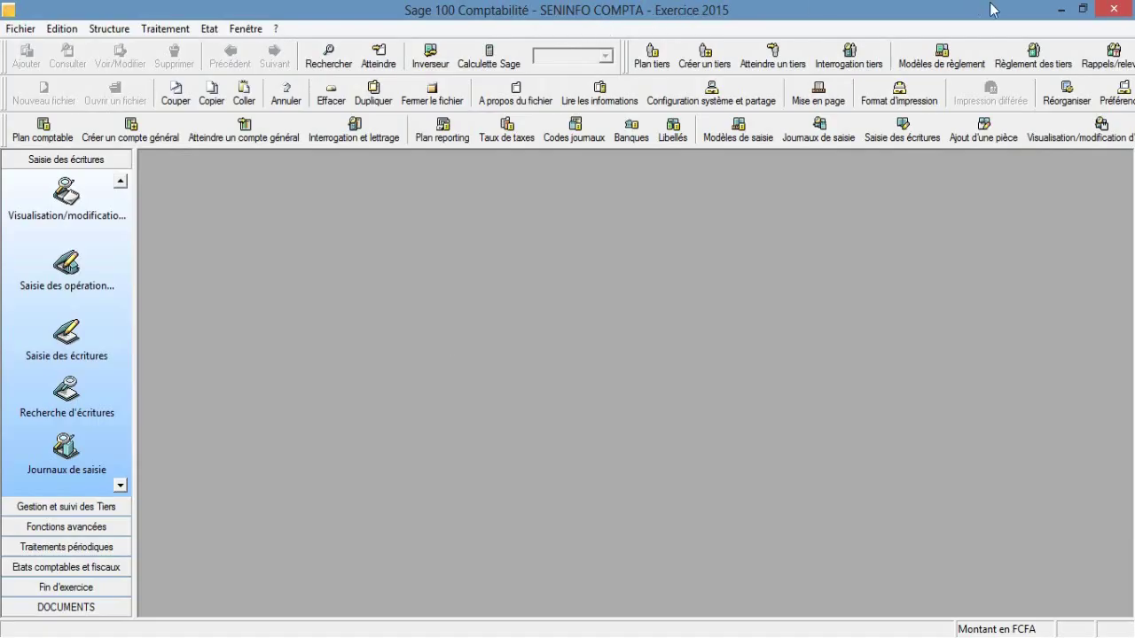
pyautogui.click(1060, 11)
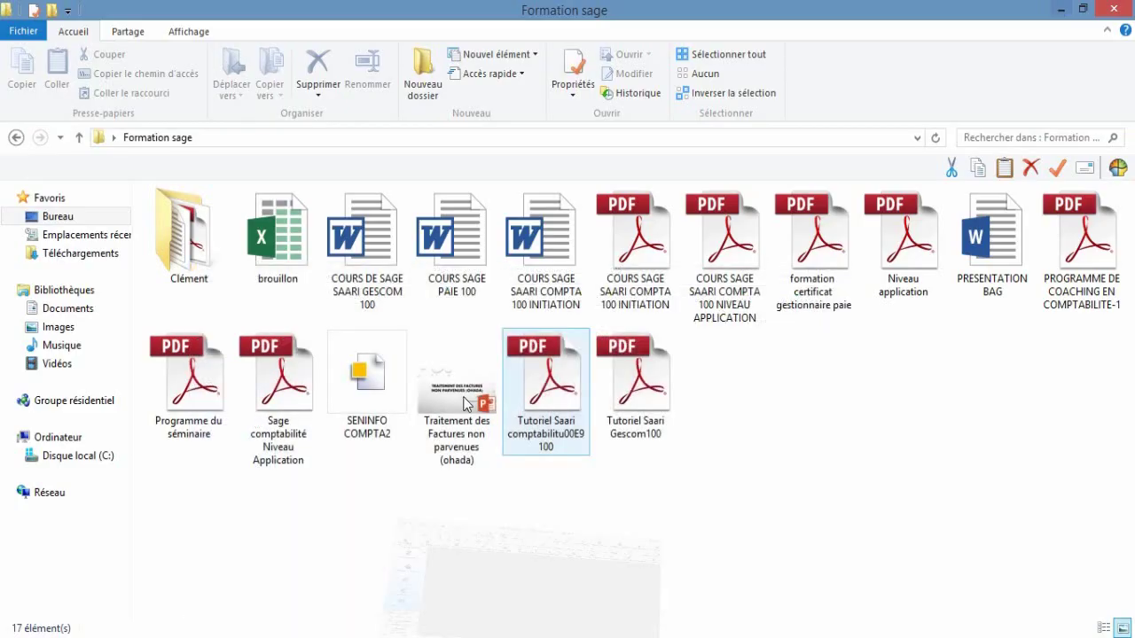
pyautogui.click(371, 373)
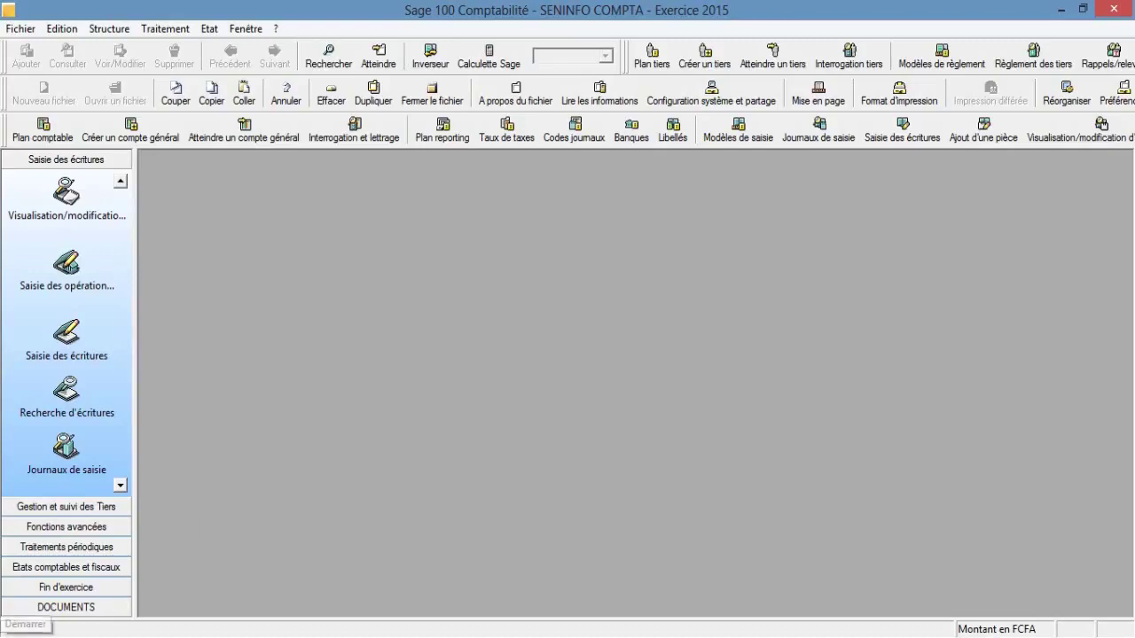
# Launch a second instance of Sage 100 Comptabilité and open the accounting file SENINFO COMPTA2 from the Formation sage folder
pyautogui.click(4, 635)
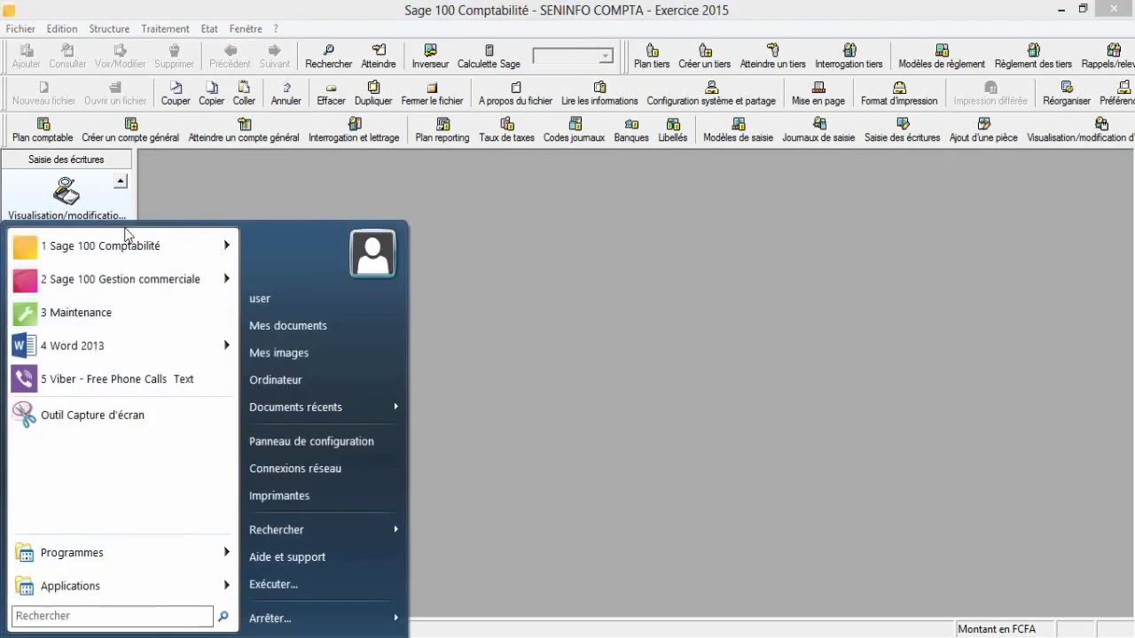
pyautogui.click(108, 249)
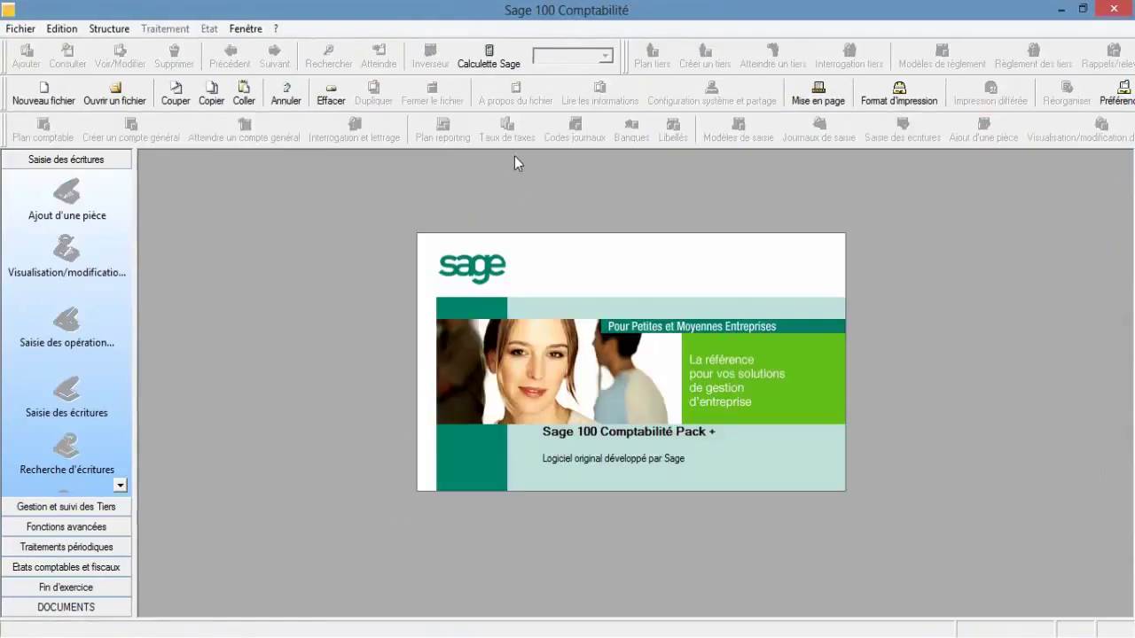
pyautogui.click(114, 93)
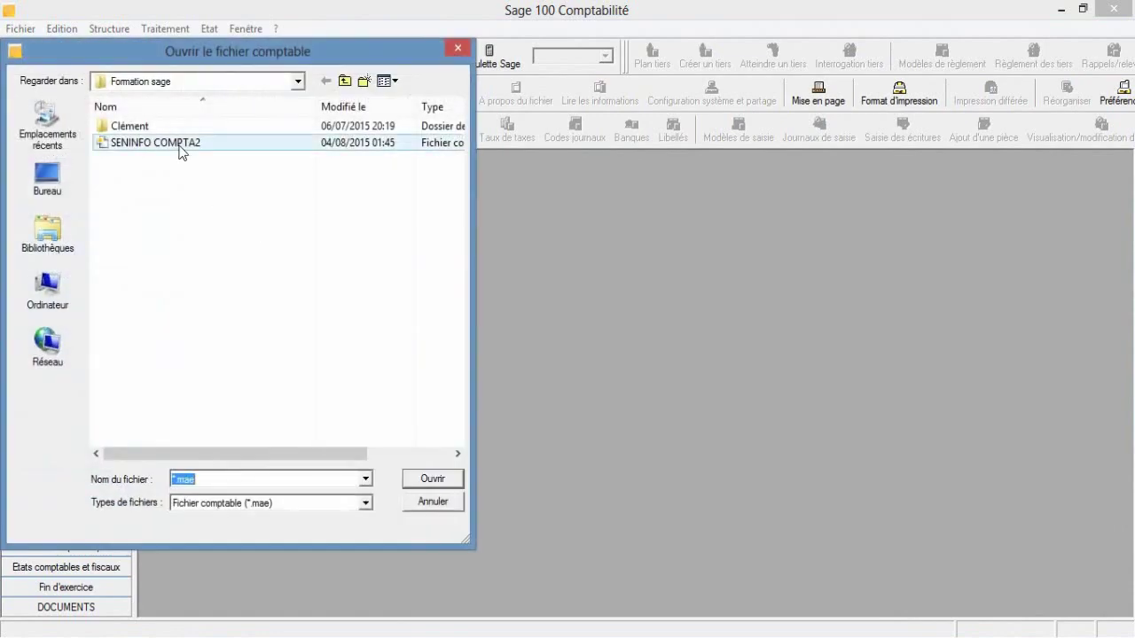
pyautogui.doubleClick(179, 144)
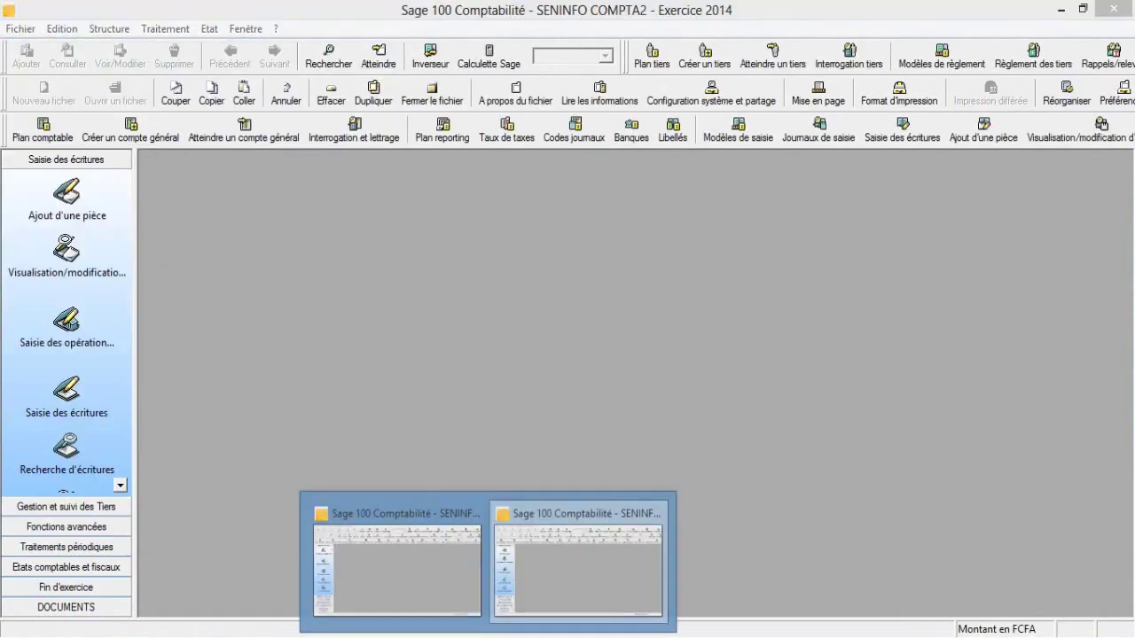
# Switch to the SENINFO COMPTA window and back to compare the two open accounting files, ending on SENINFO COMPTA2
pyautogui.click(430, 583)
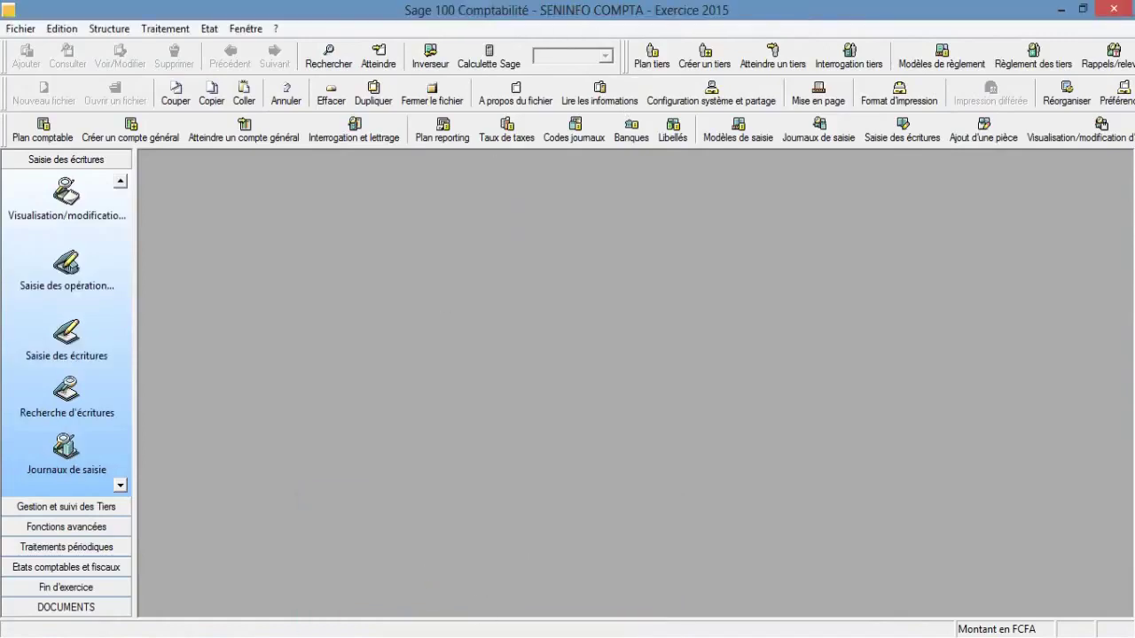
pyautogui.click(568, 559)
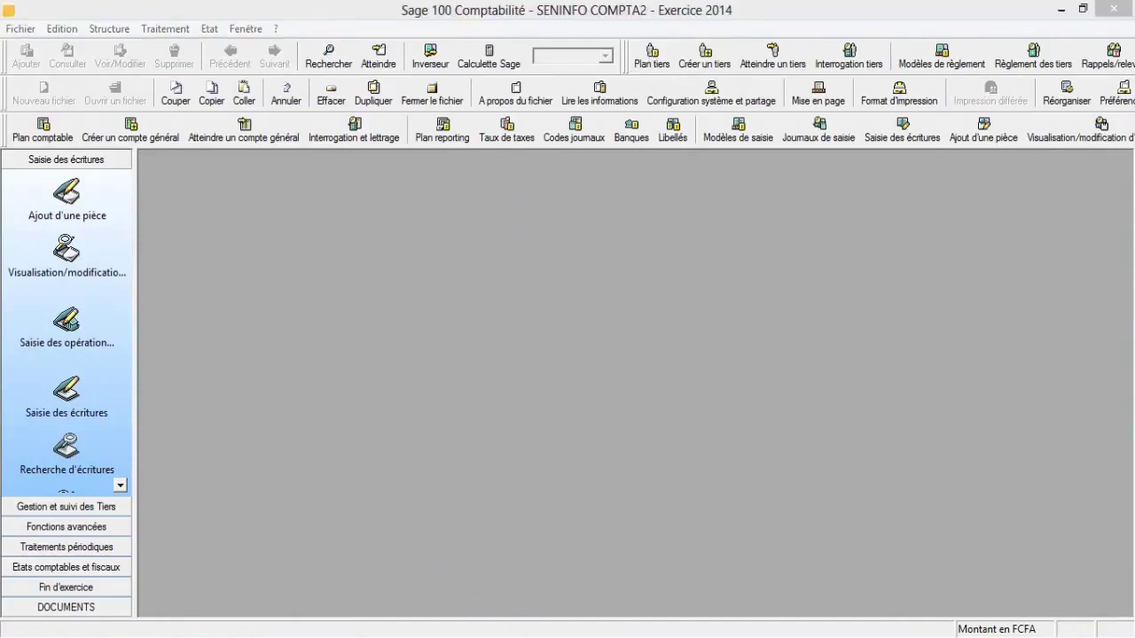
pyautogui.moveTo(448, 626)
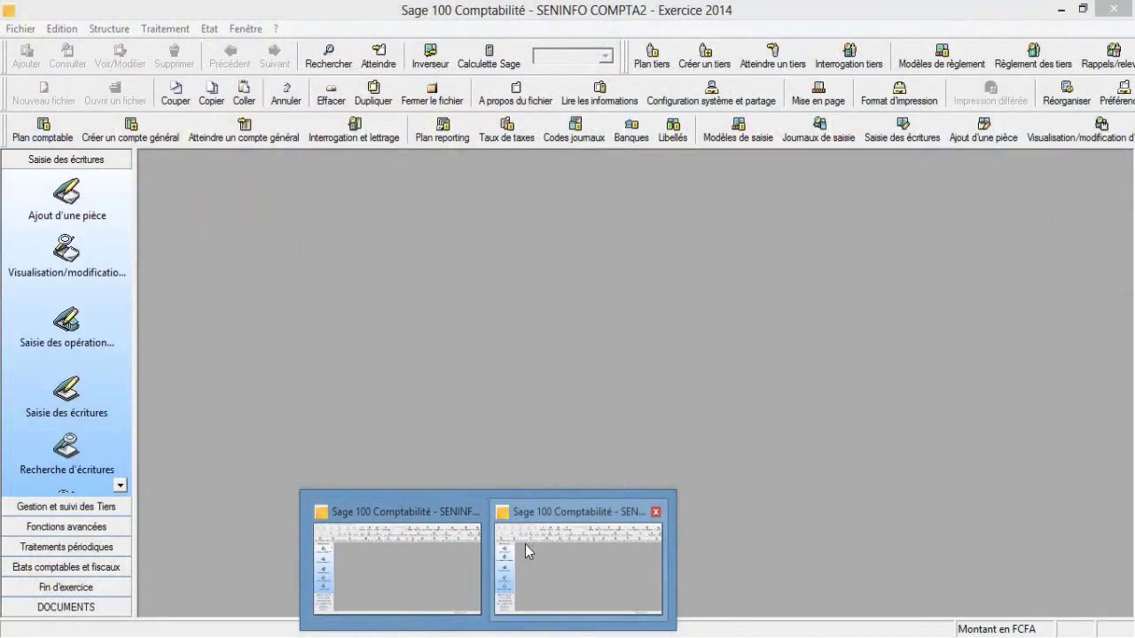
pyautogui.click(525, 544)
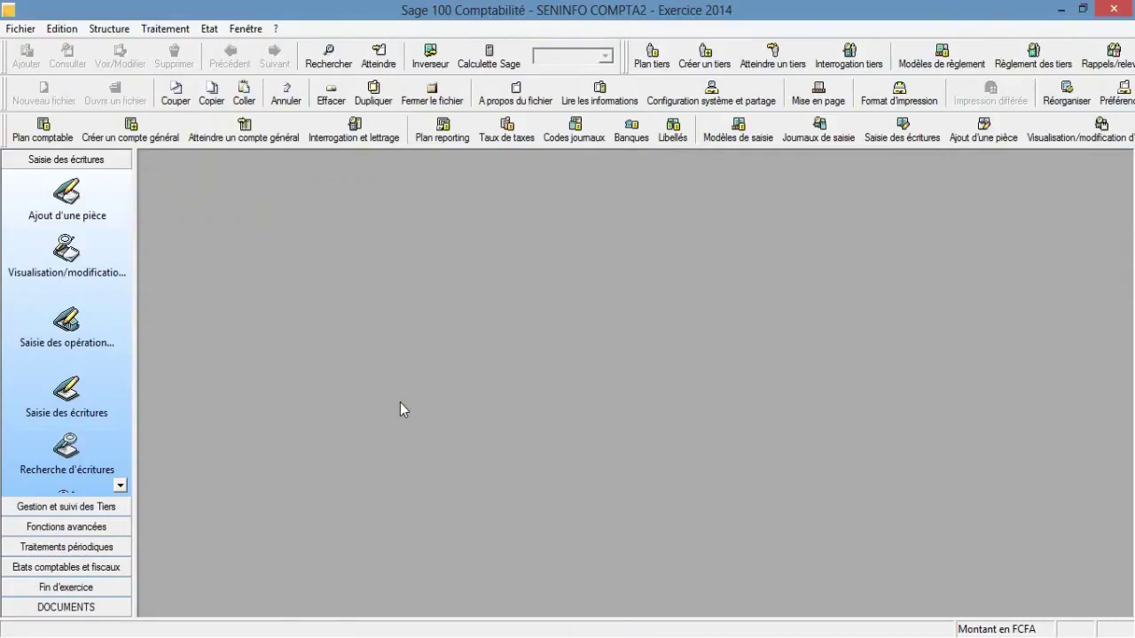